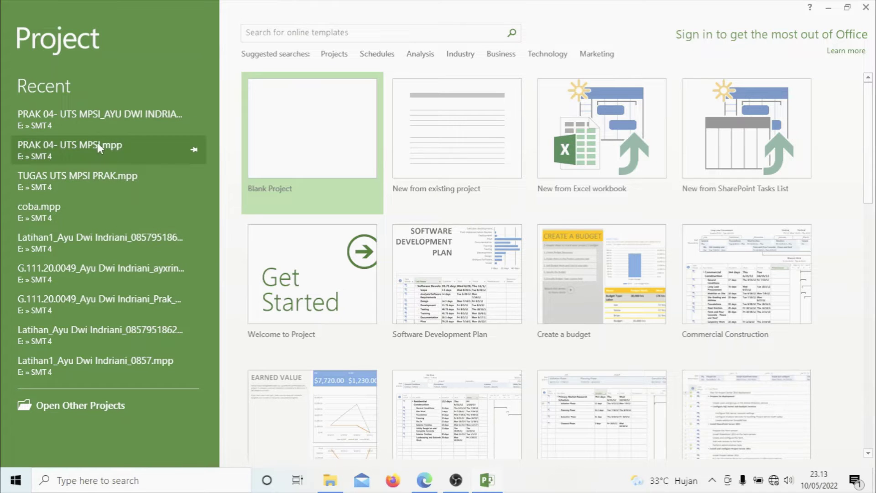
- Open the recent PRAK 04- UTS MPSI project that carries the student's name and switch to its Resource Sheet view
click(98, 120)
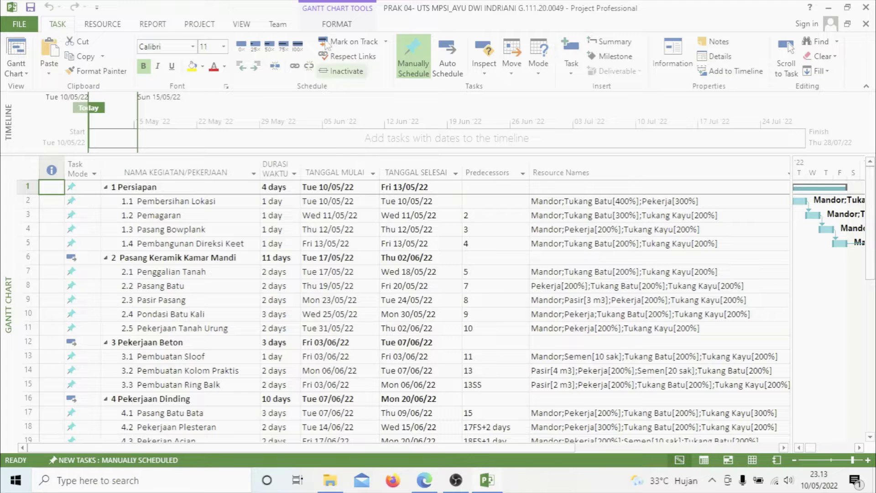
click(247, 26)
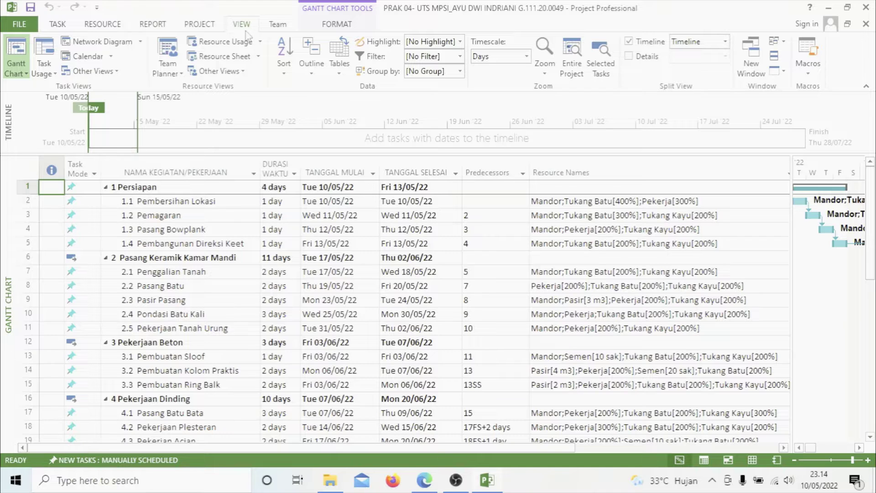
click(246, 56)
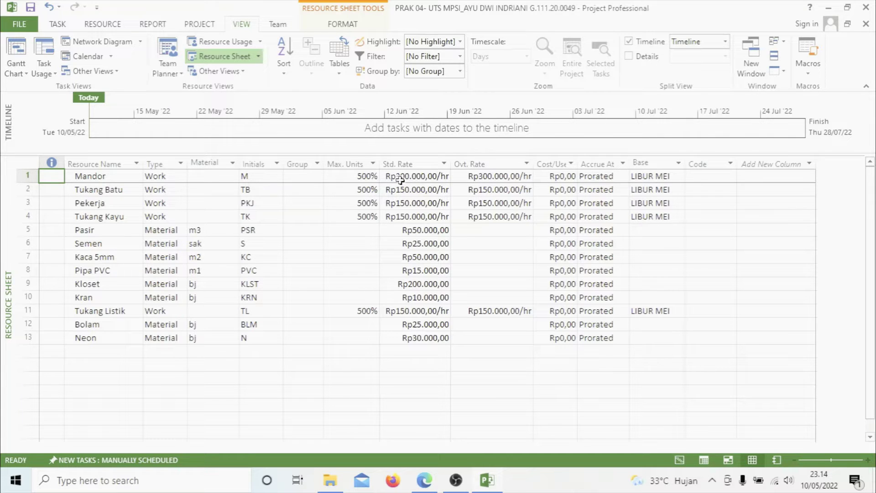
click(456, 480)
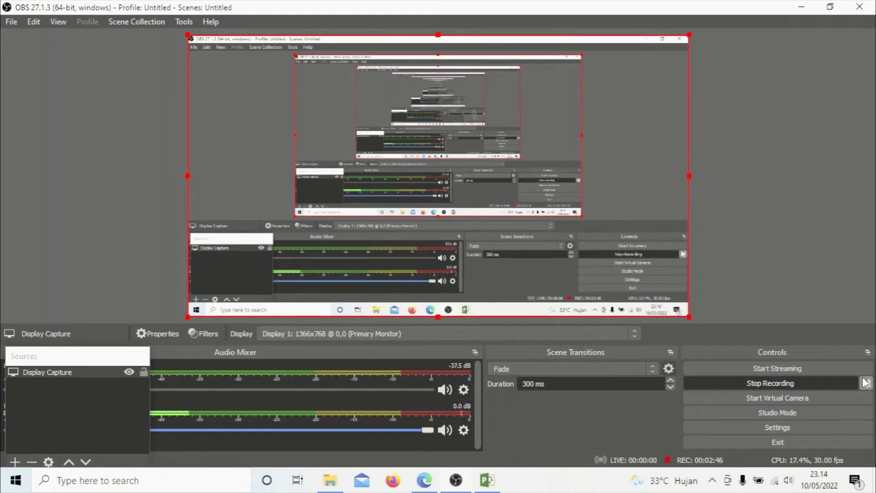
click(866, 386)
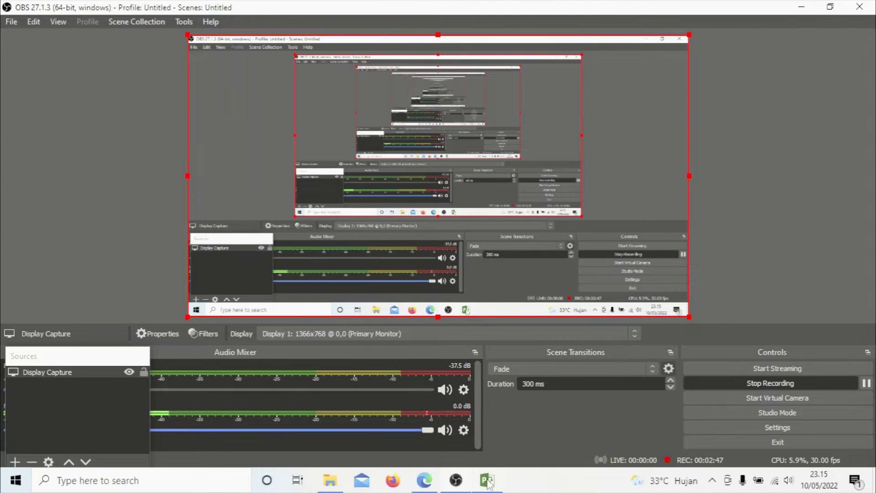
click(488, 482)
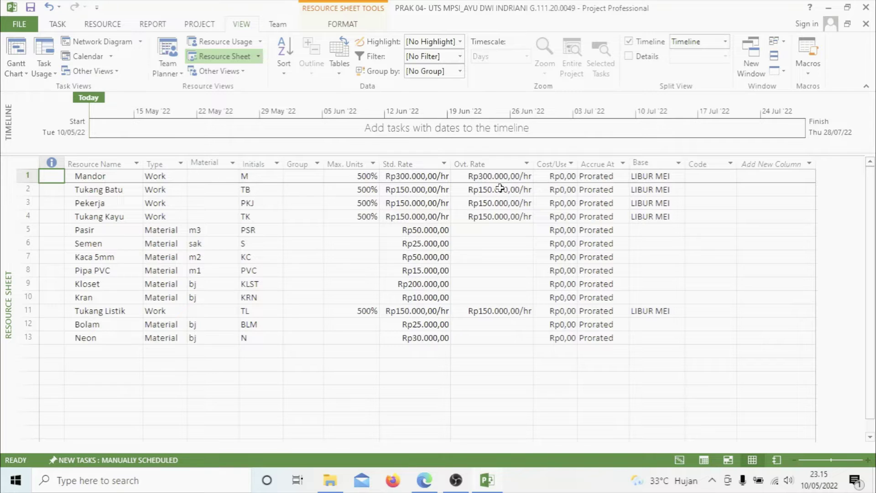
- Set both the standard rate and the overtime rate of the Pekerja resource to Rp300.000 per hour
click(402, 206)
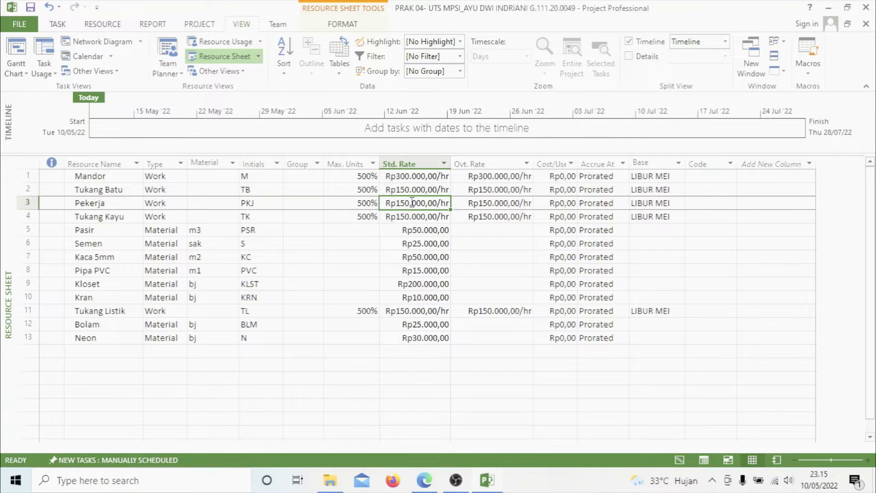
text(300000)
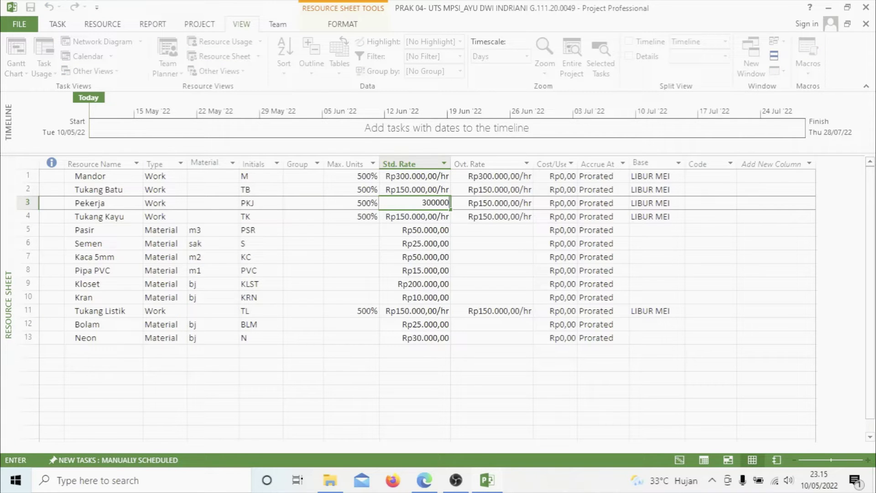
key(Escape)
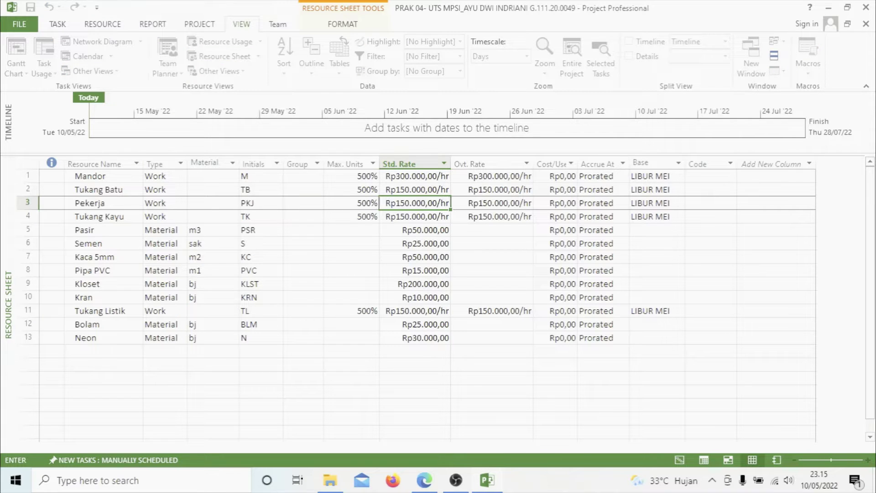
key(Tab)
text(3)
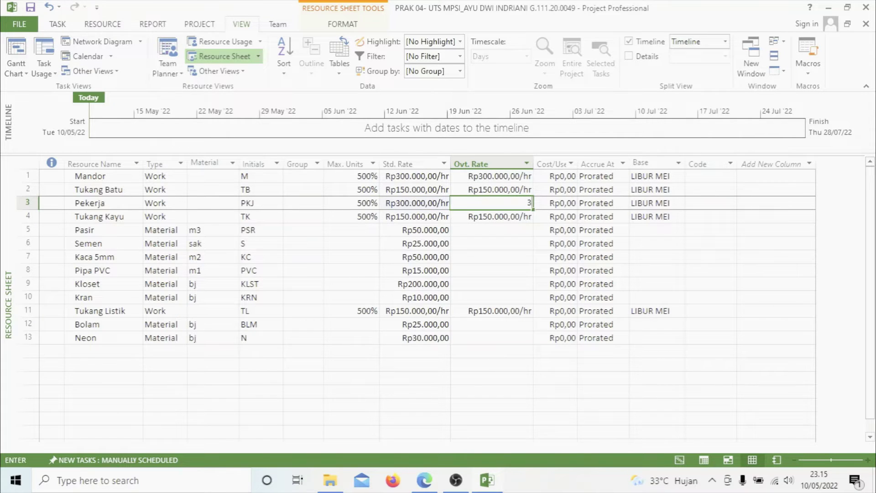
text(00000)
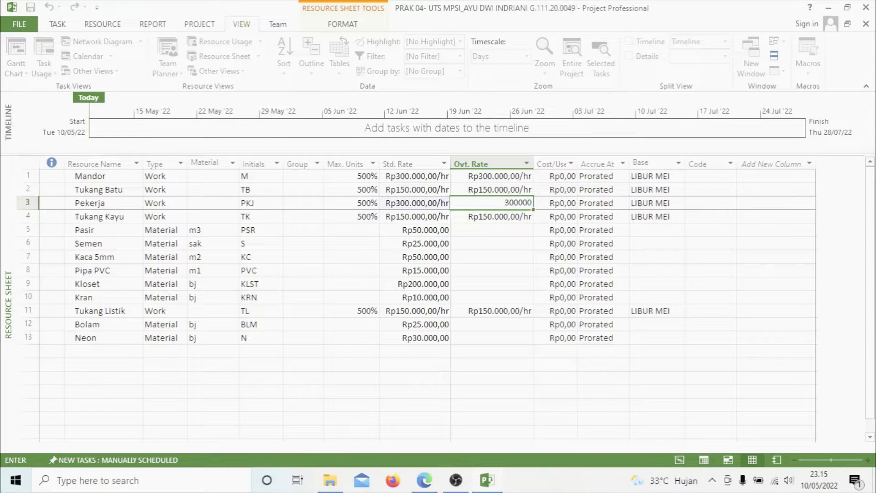
key(Return)
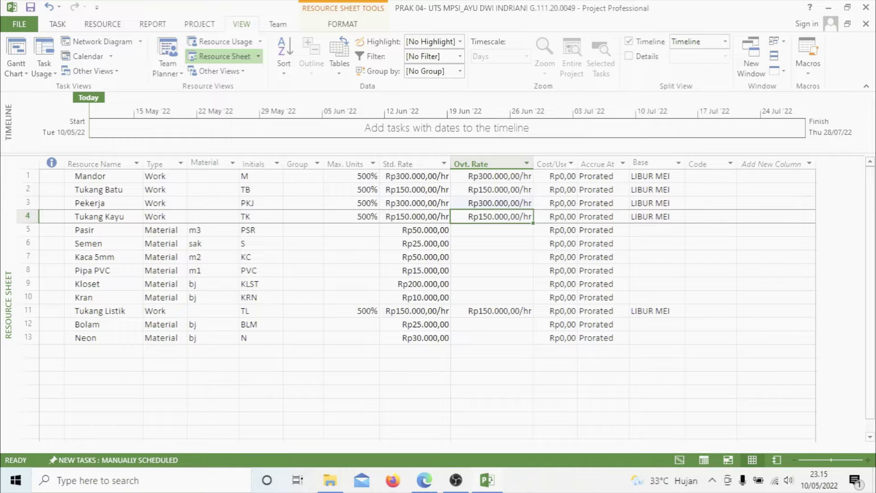
- Set both the standard rate and the overtime rate of the Tukang Kayu resource to Rp450.000 per hour
click(407, 218)
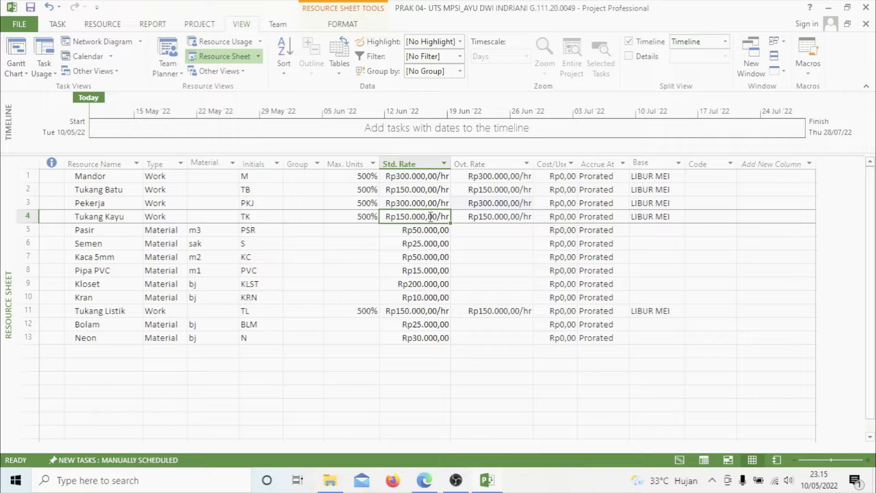
text(45)
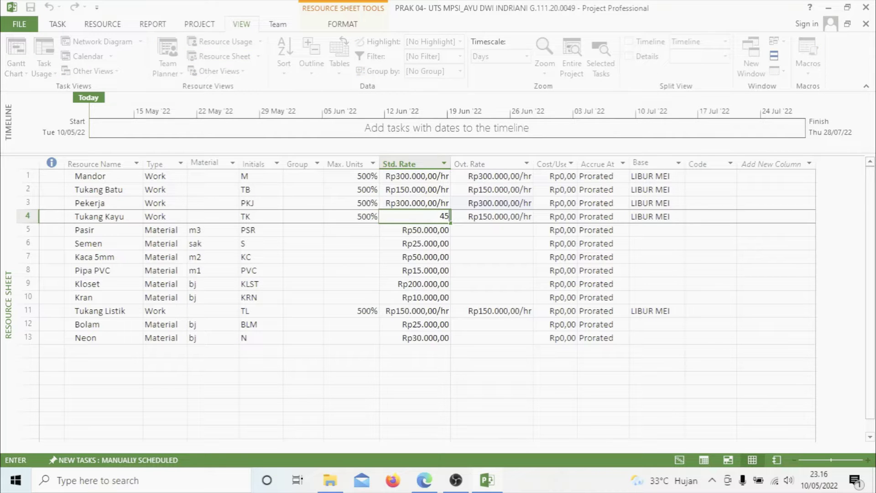
text(0000)
key(Tab)
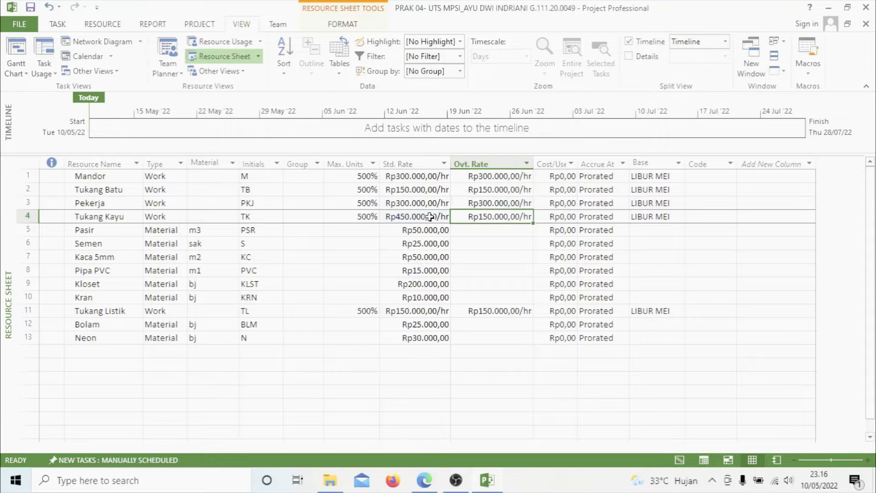
text(450000)
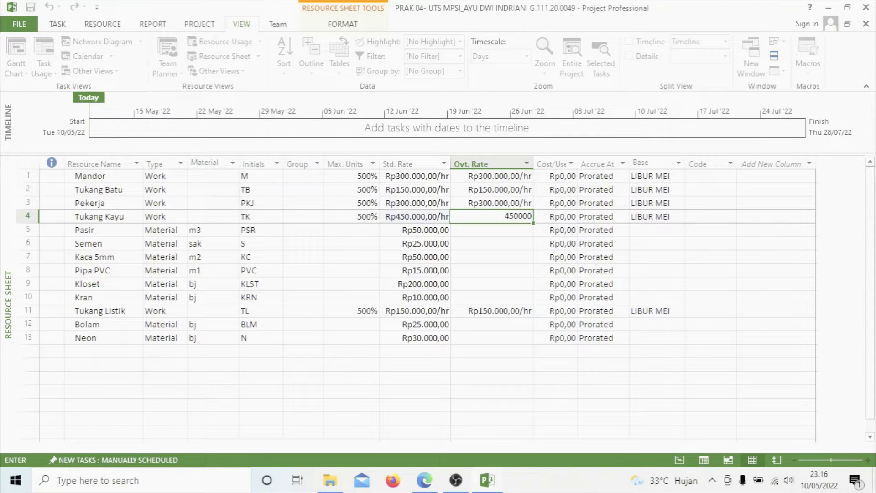
key(Return)
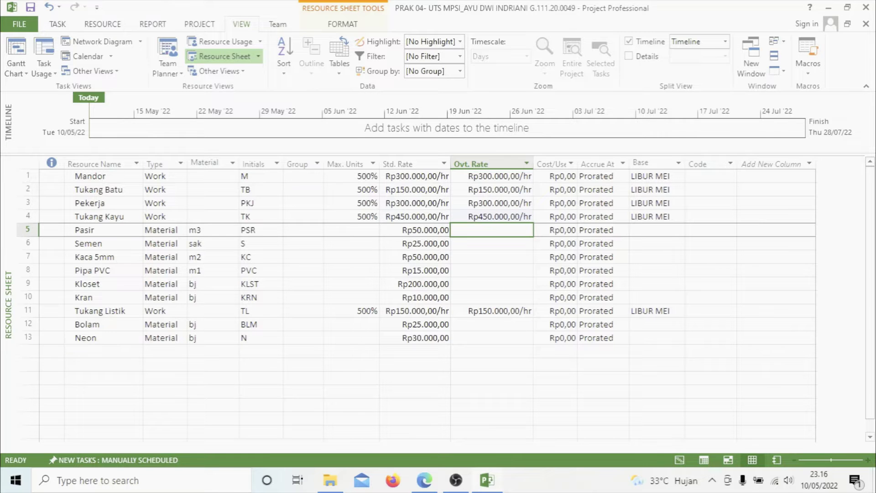
click(456, 481)
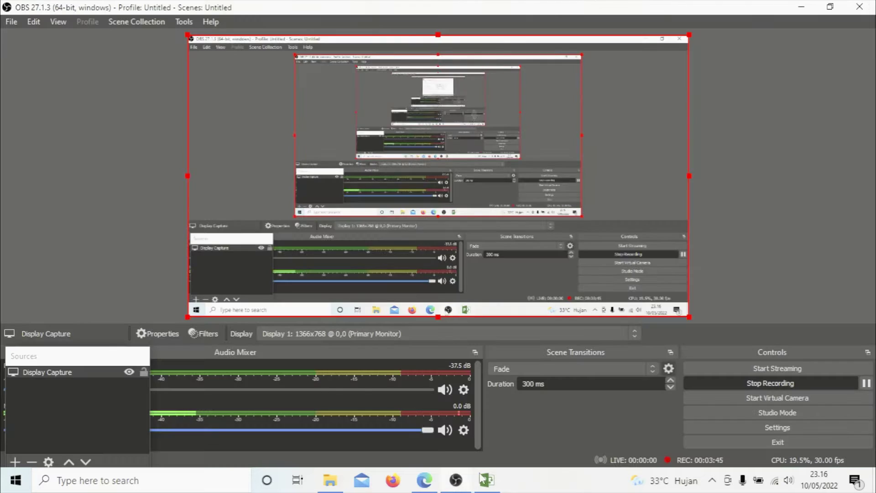
click(867, 384)
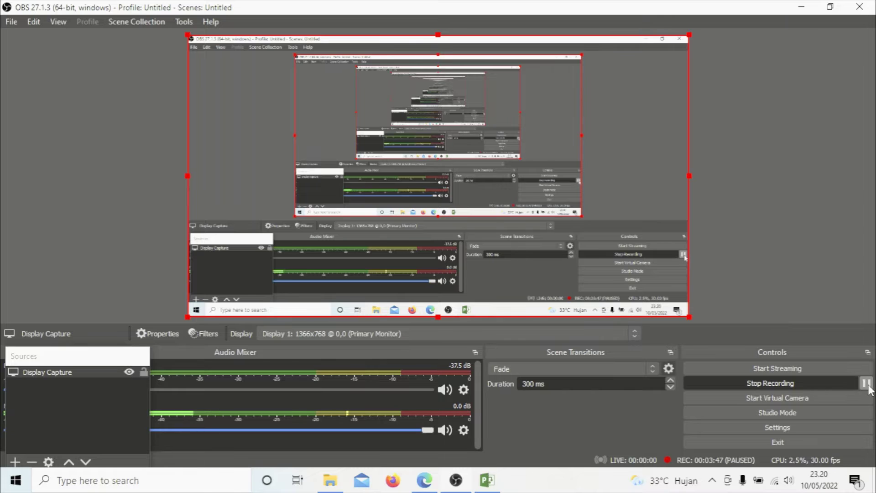
click(487, 480)
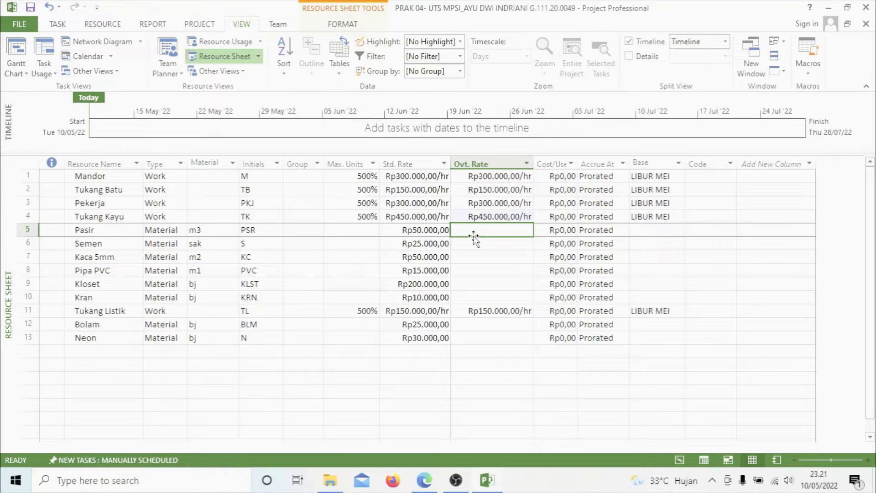
- Set the standard rate of the Pasir material to Rp240.000 and that of Semen to Rp35.000
click(406, 231)
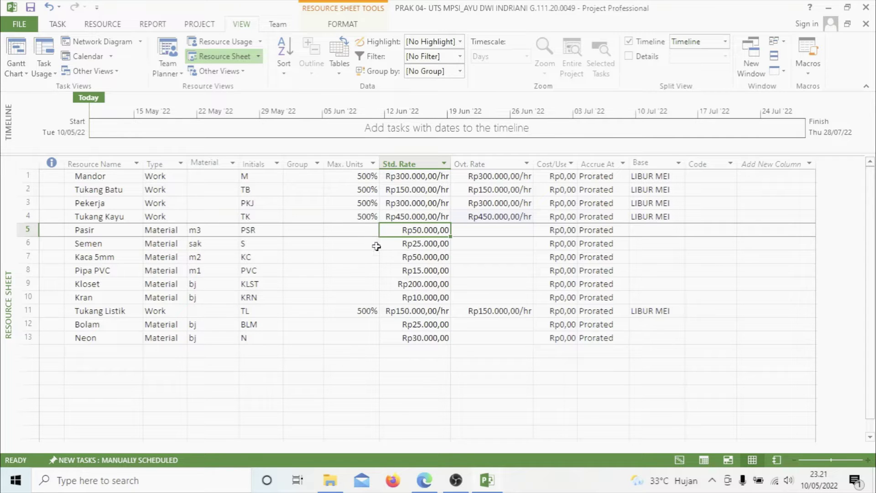
text(24)
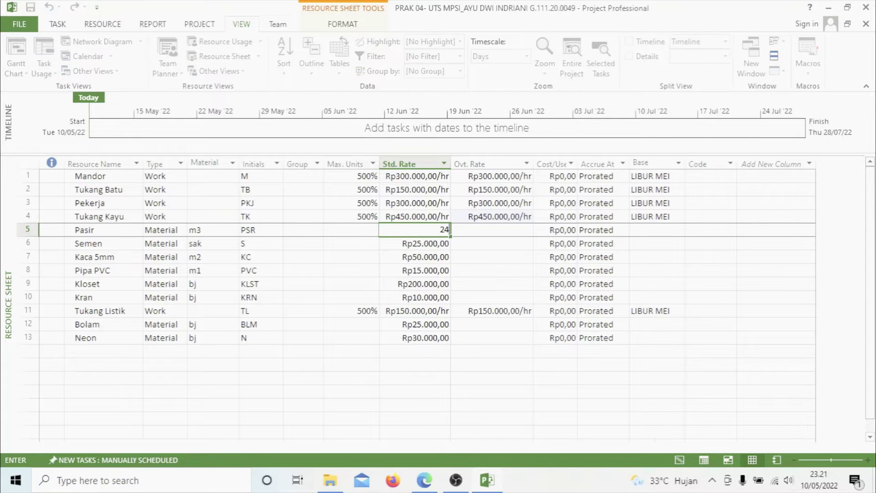
text(0.000)
key(Return)
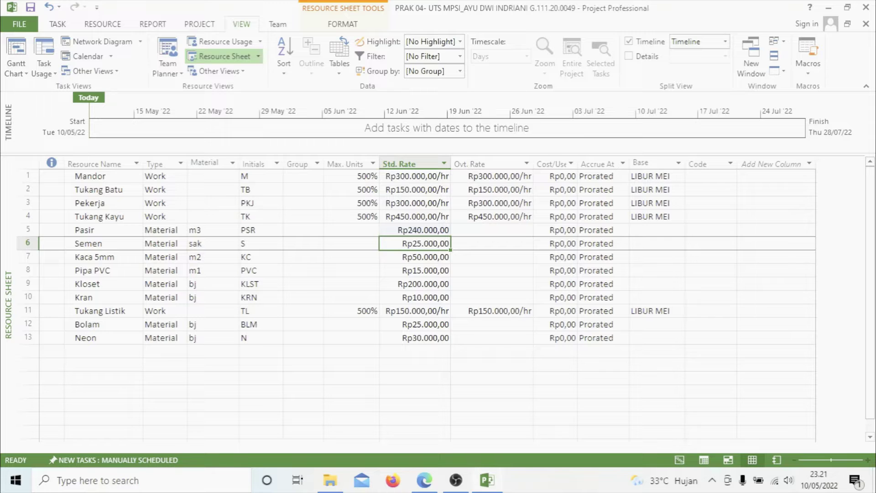
text(35.)
text(000)
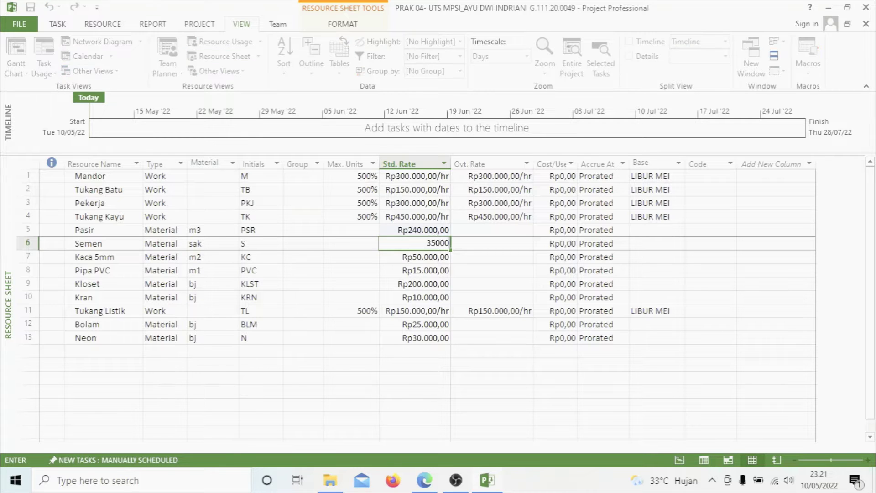
key(Return)
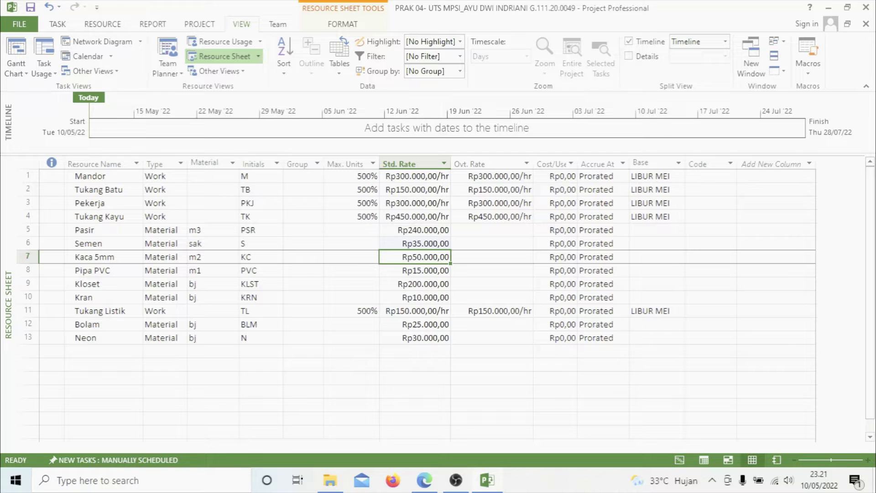
- Set the standard rate of the Kaca 5mm material to Rp90.000 and that of Pipa PVC to Rp135.000
text(90000)
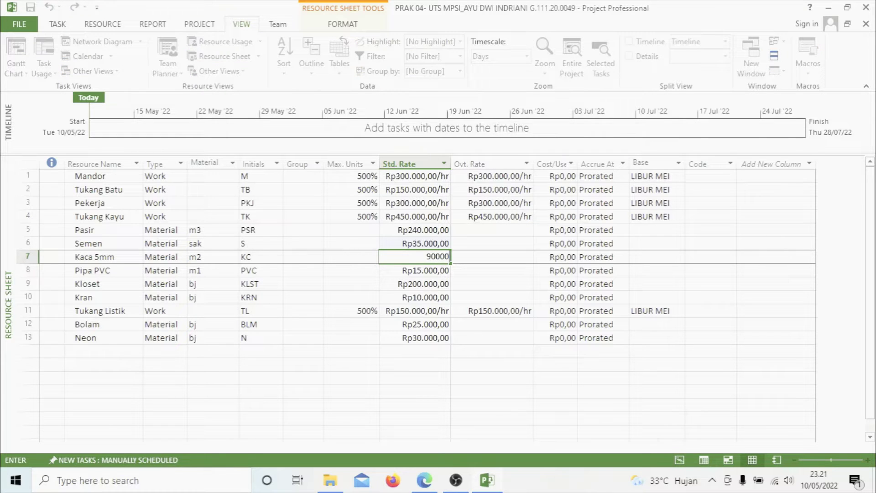
key(Return)
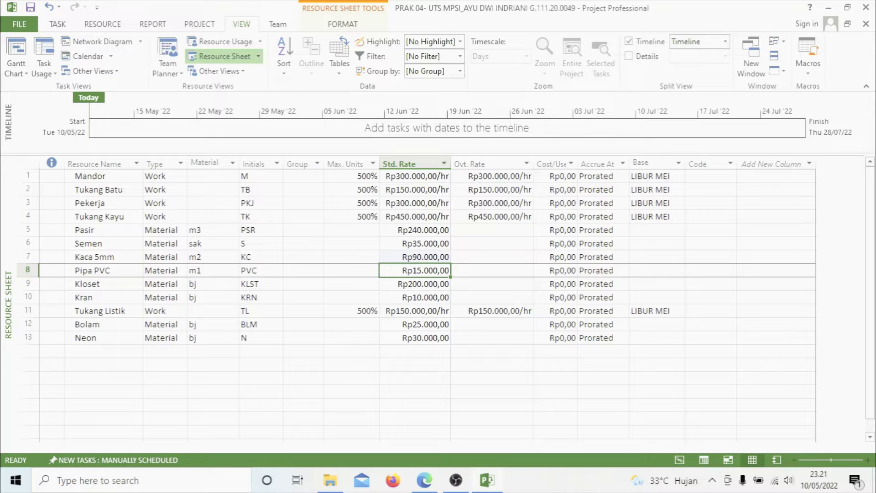
text(135)
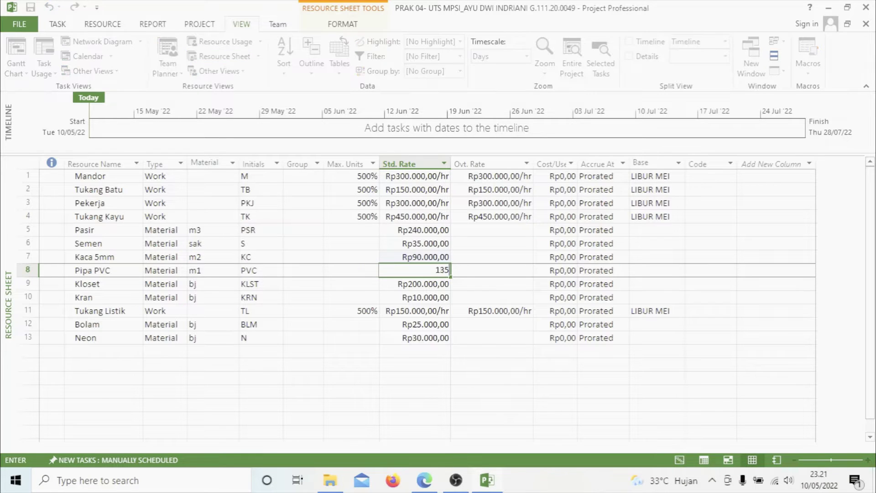
text(.000)
key(Return)
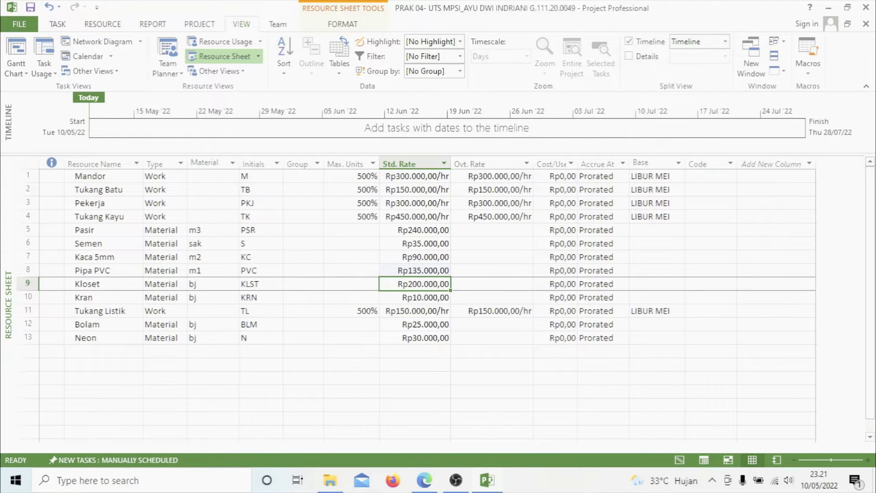
- Set the standard rate of the Kloset material to Rp1.250.000 and that of Kran to Rp20.000
text(1250000)
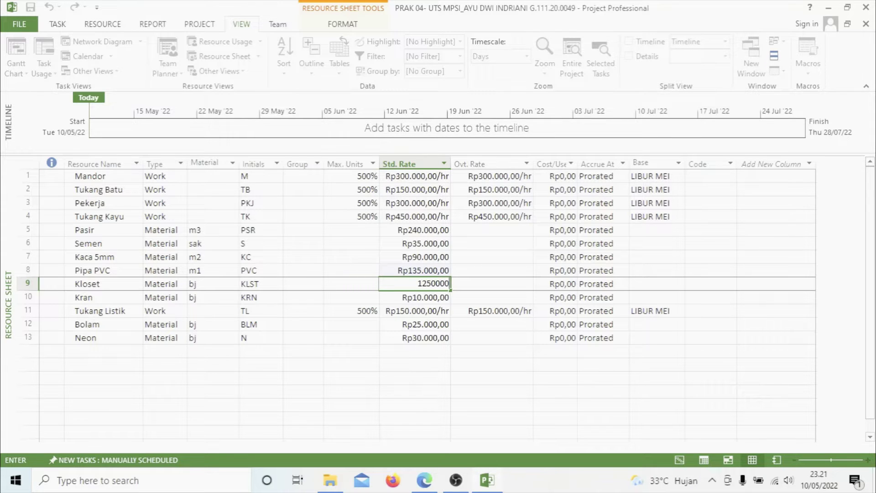
key(Return)
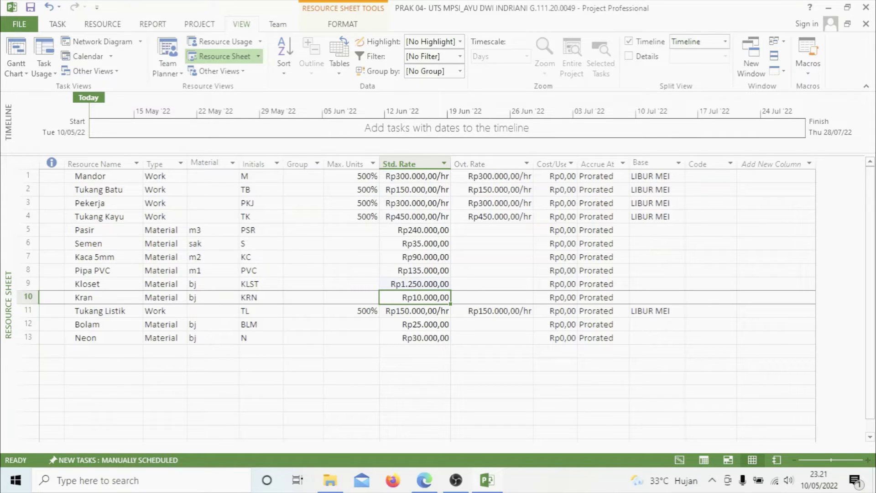
text(20000)
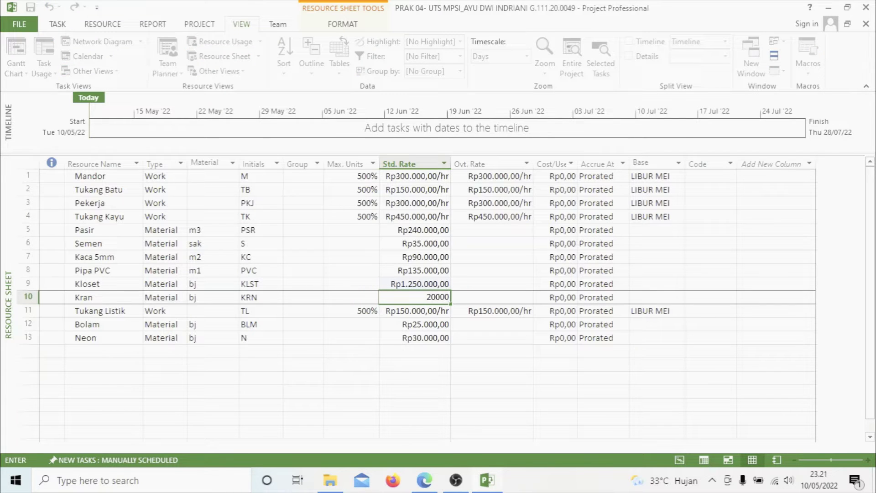
key(Return)
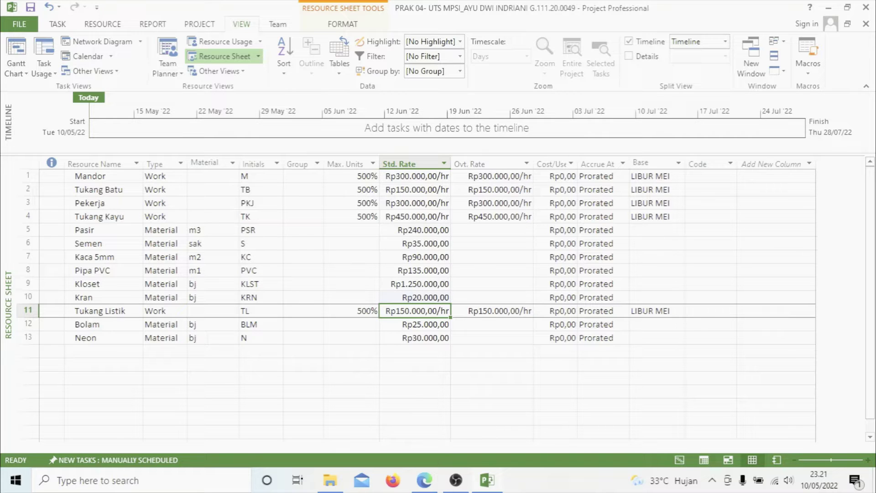
- Set both the standard rate and the overtime rate of the Tukang Listik resource to Rp100.000 per hour
text(100.00)
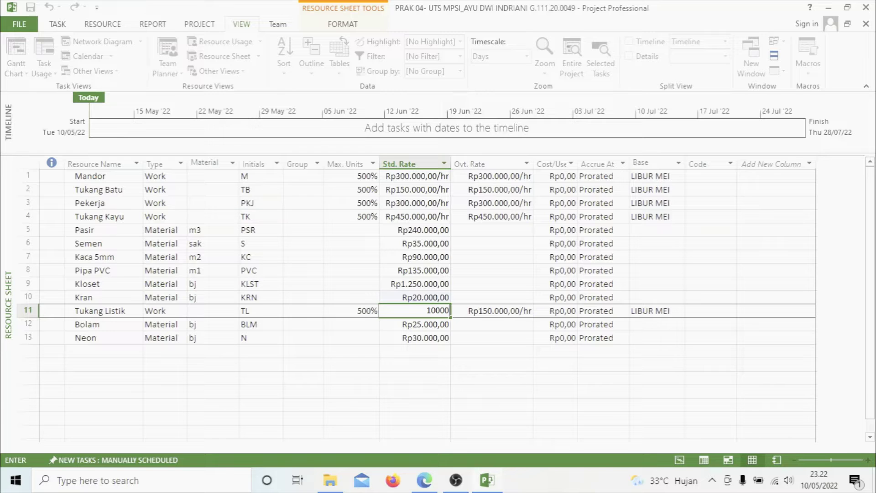
text(0)
key(Tab)
key(BackSpace)
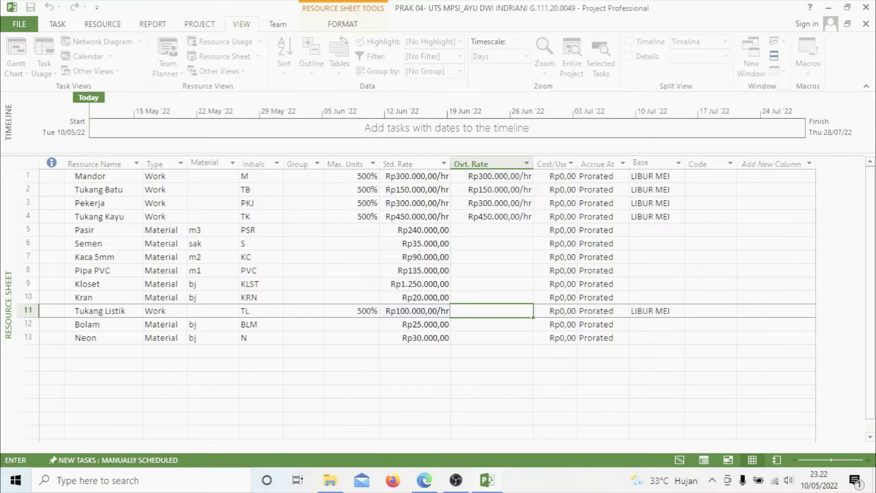
text(100000)
- Lower the maximum units of the Tukang Listik resource to 100%
click(361, 311)
click(375, 314)
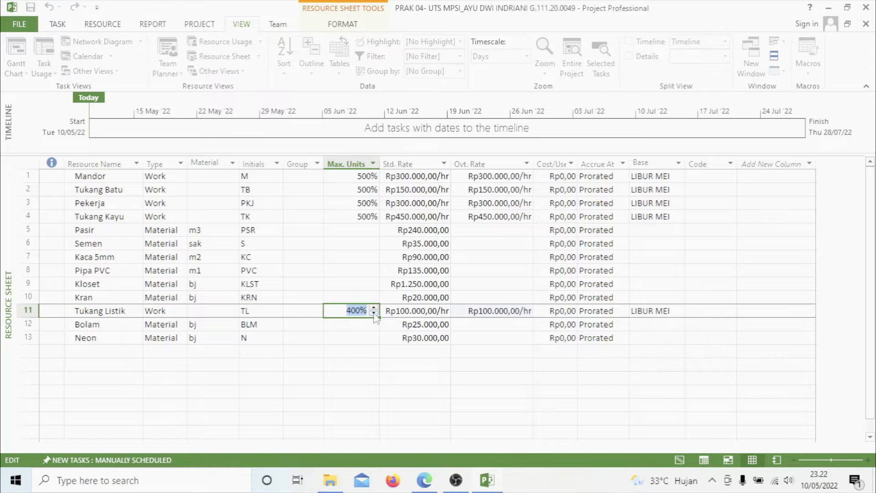
click(375, 314)
click(374, 314)
click(374, 314)
click(375, 315)
click(374, 336)
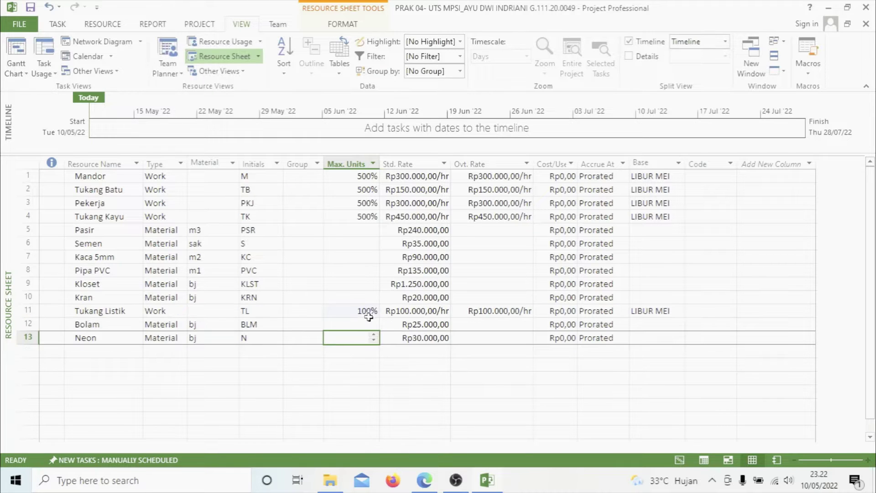
click(364, 320)
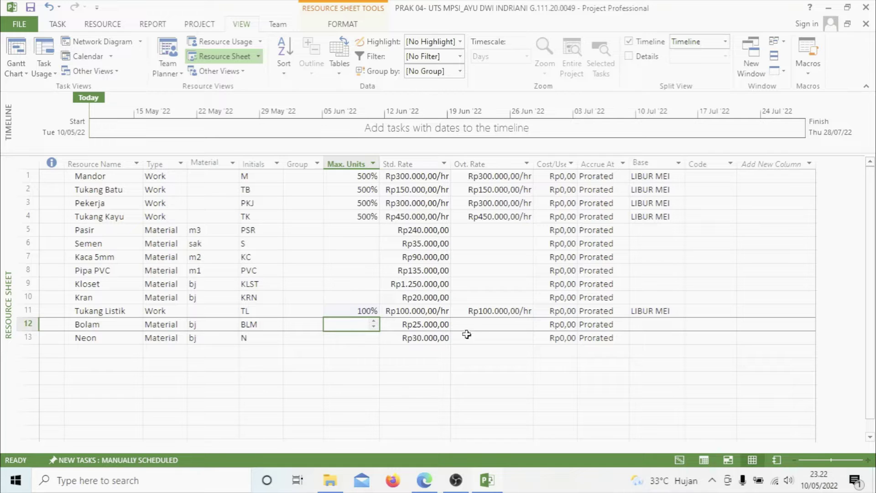
- Set the standard rate of the Bolam material to Rp60.000 and that of Neon to Rp80.000
click(441, 327)
text(60000)
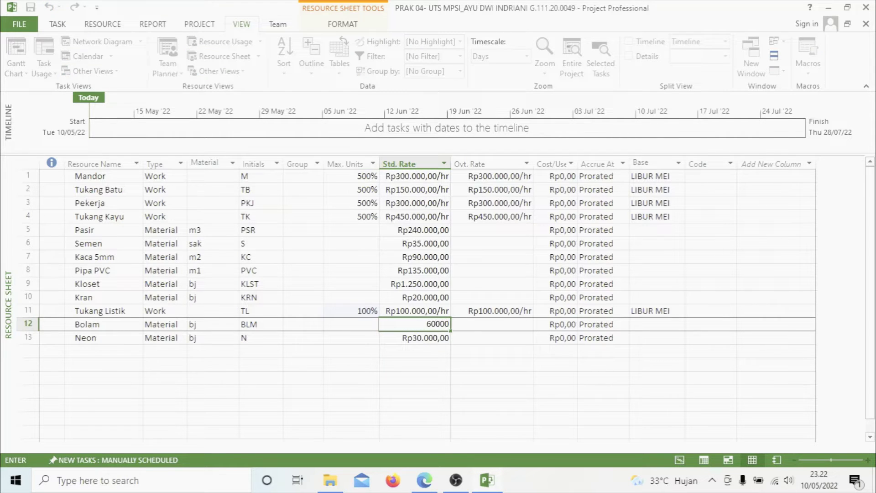
key(Return)
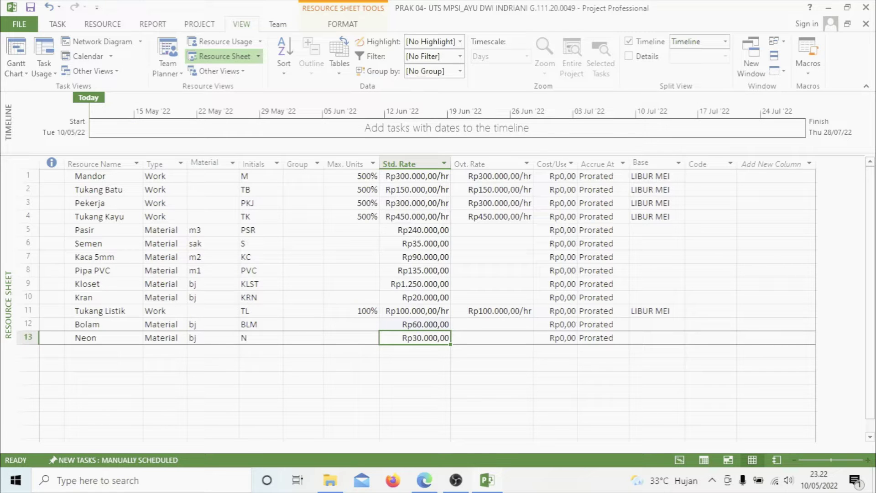
text(80000)
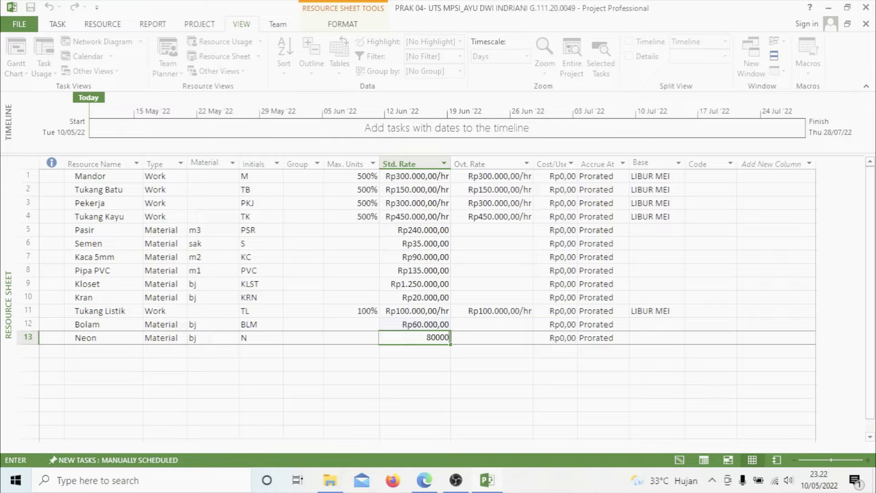
key(Return)
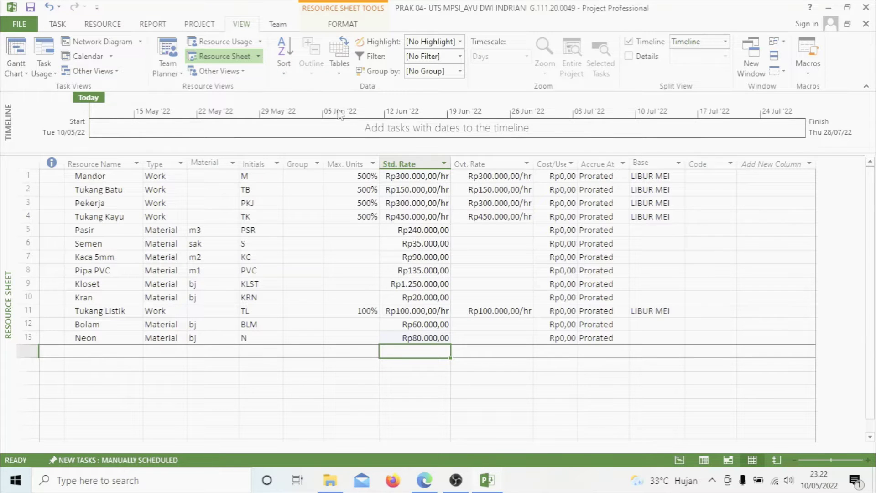
- Review the resource costs in the Cost table and return to the Entry table
click(339, 61)
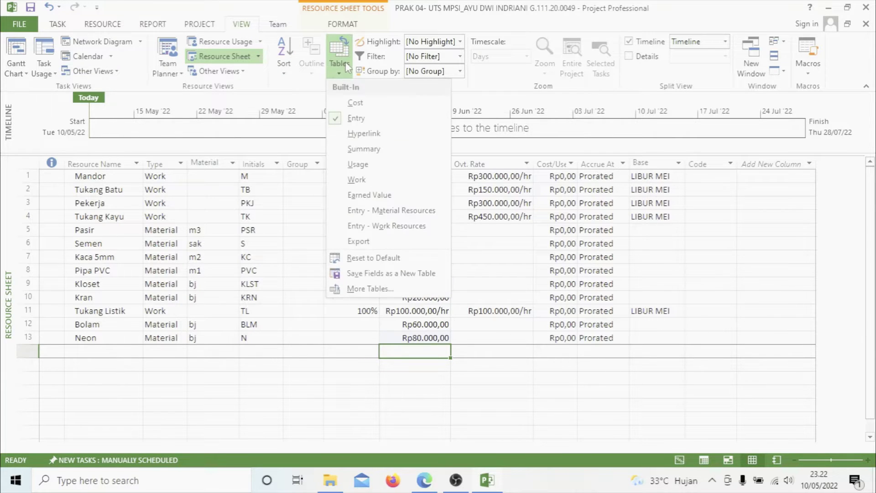
click(357, 101)
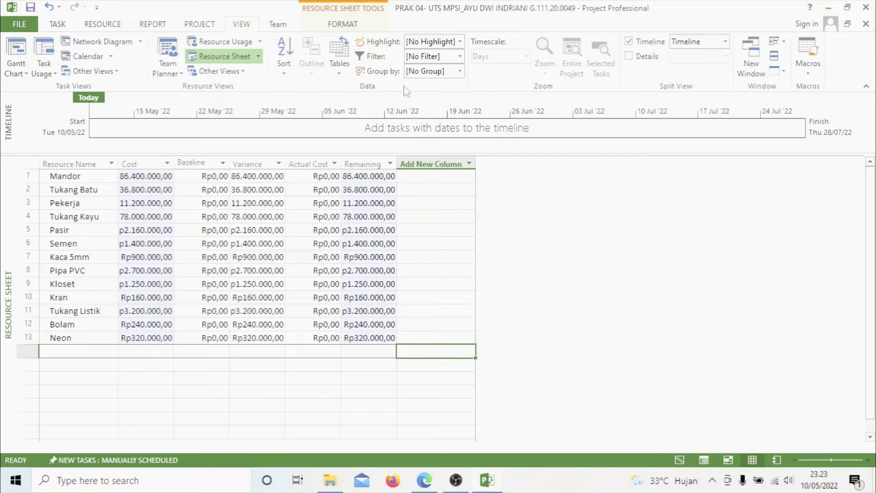
click(338, 64)
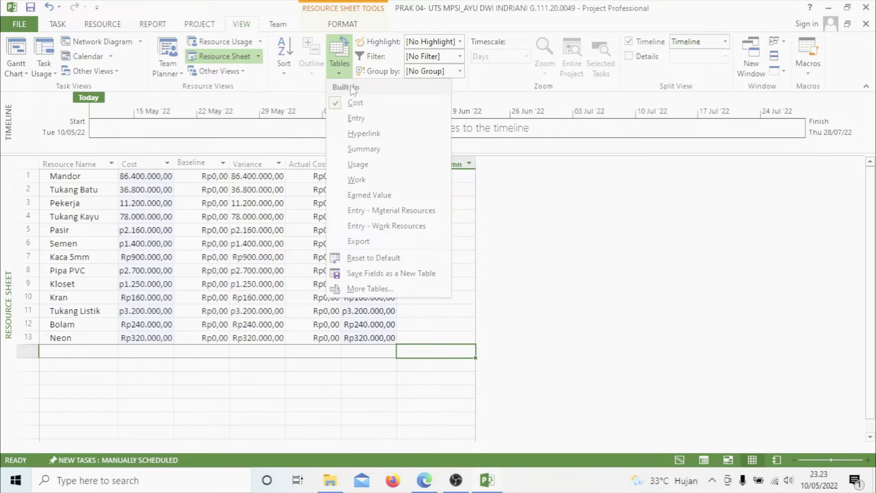
click(356, 118)
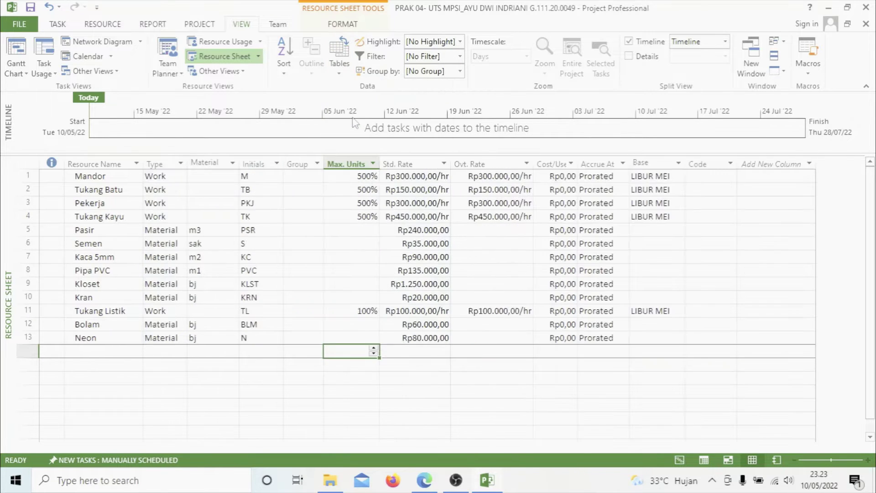
- Set both the standard rate and the overtime rate of the Pekerja resource to Rp125.000 per hour
click(427, 219)
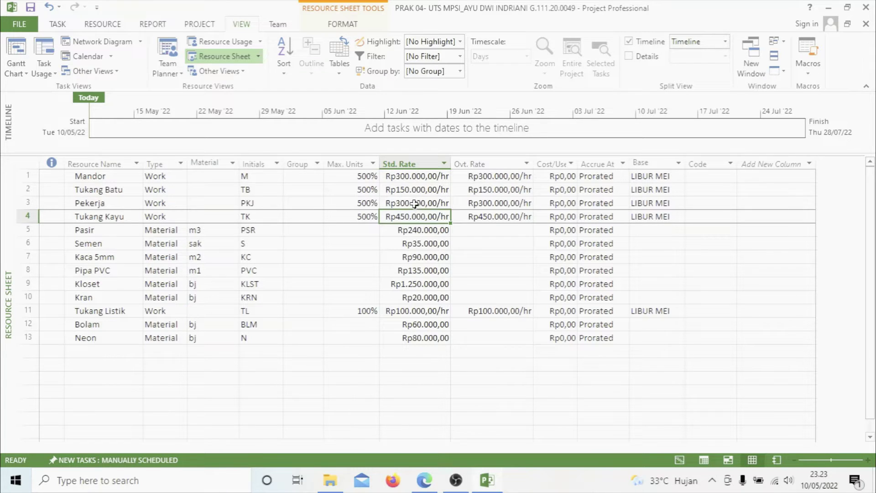
click(411, 202)
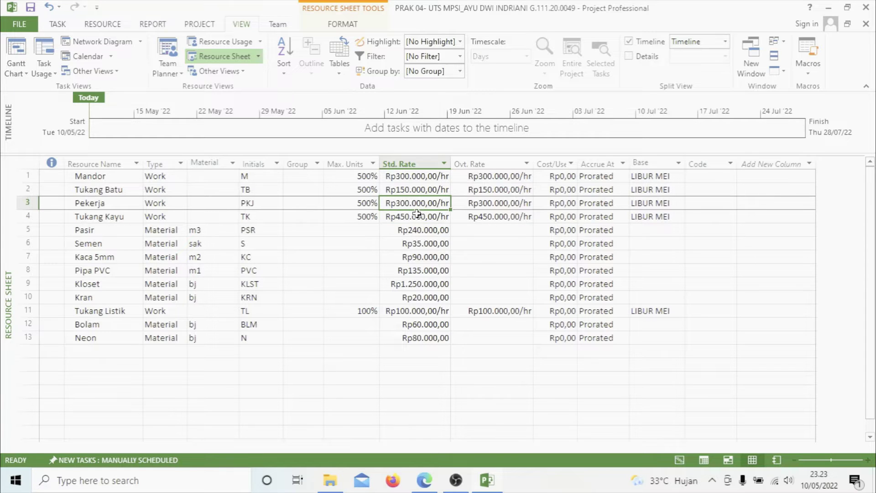
text(125)
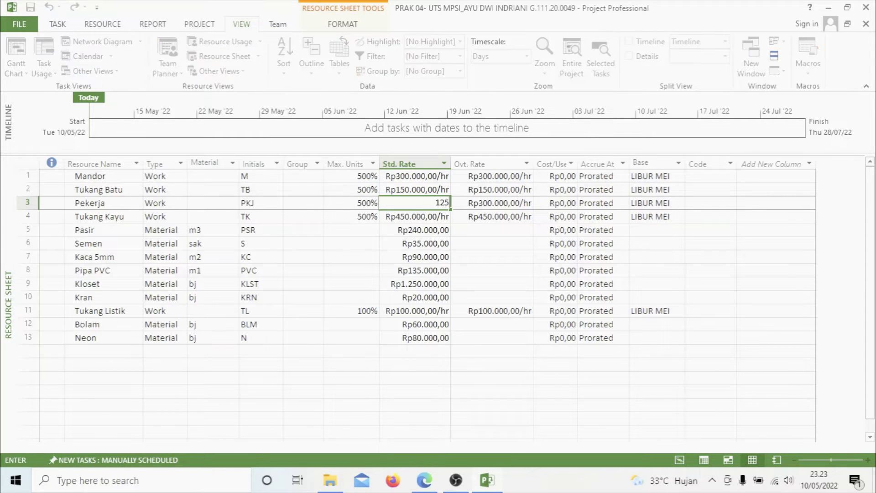
text(000)
key(Tab)
key(BackSpace)
text(12)
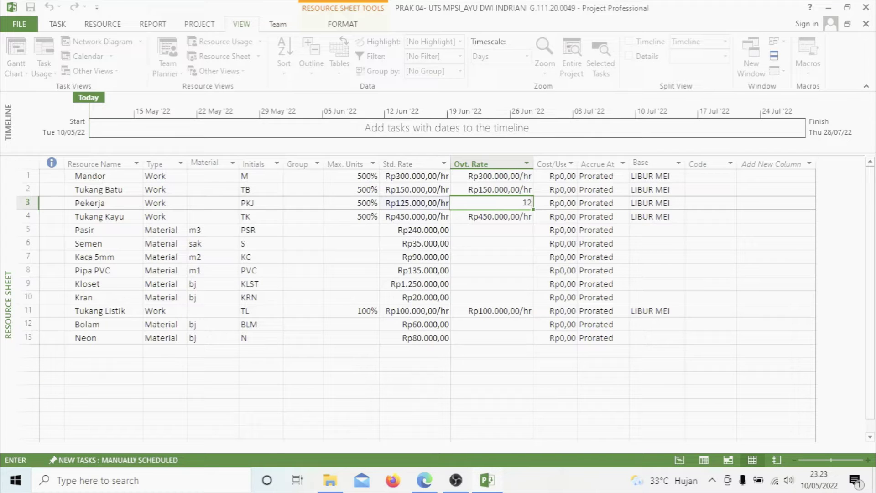
text(5000)
key(Up)
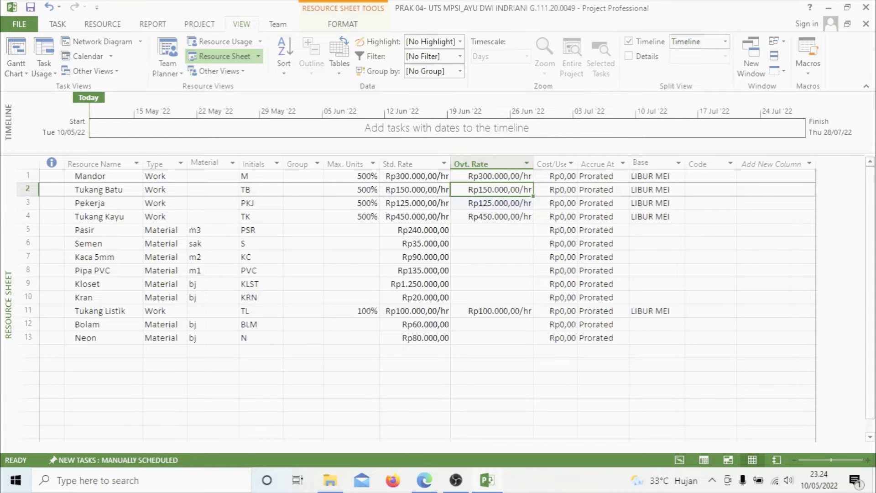
- Re-enter Rp150.000 per hour as both the overtime rate and the standard rate of the Tukang Batu resource
text(1)
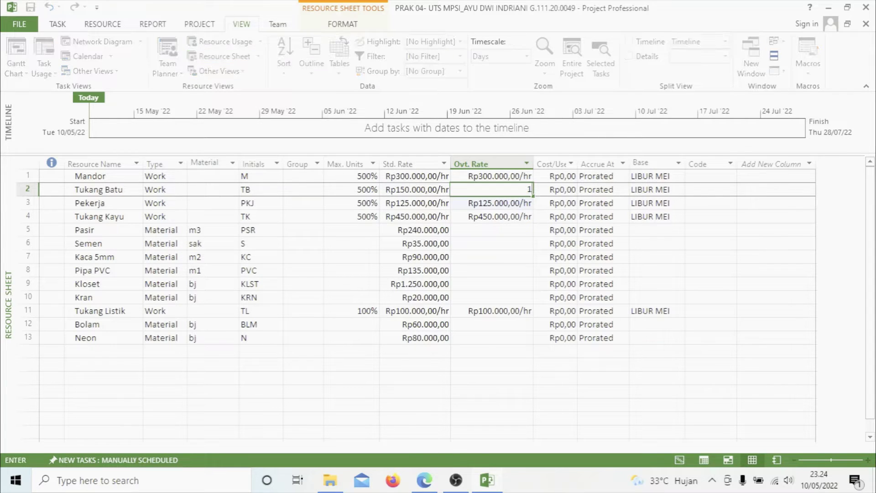
text(50000)
key(Left)
text(150.00)
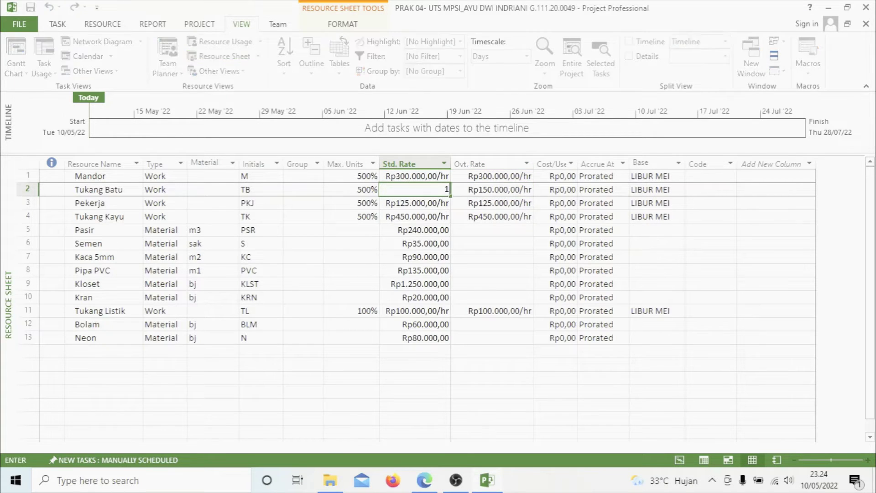
text(0000)
key(Up)
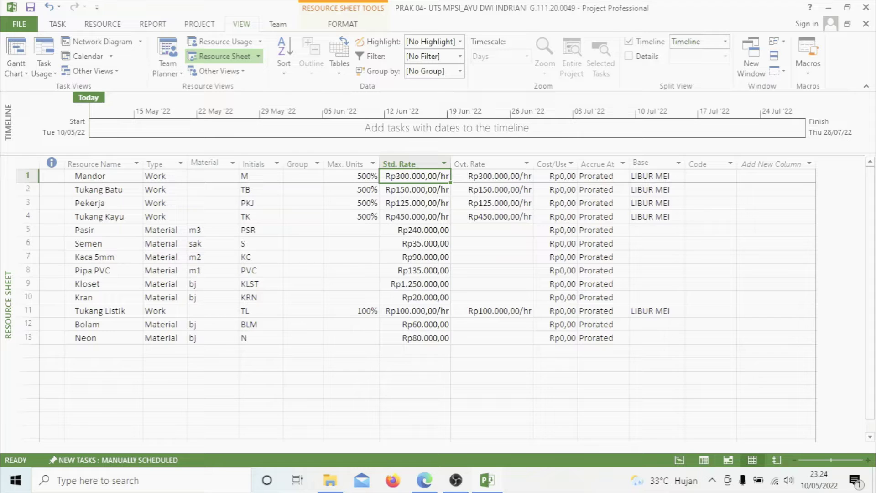
- Set both the standard rate and the overtime rate of the Tukang Kayu resource to Rp150.000 per hour
key(Down)
key(Down)
key(Down)
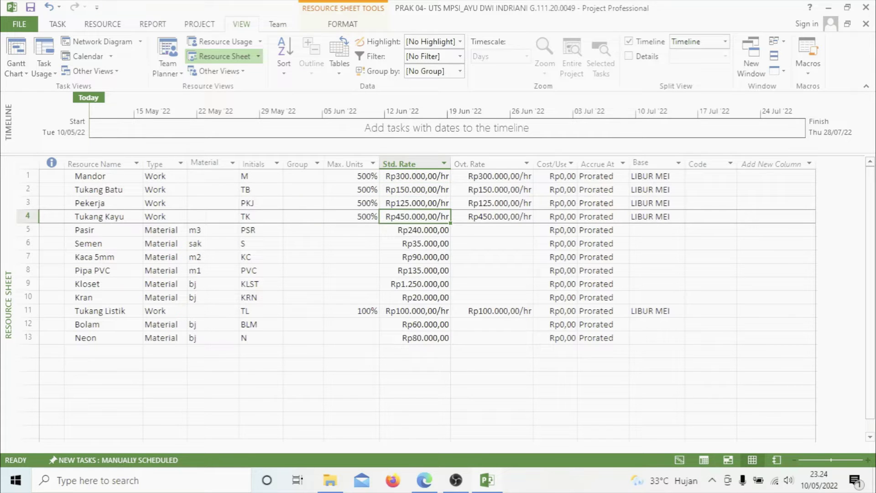
text(150.0)
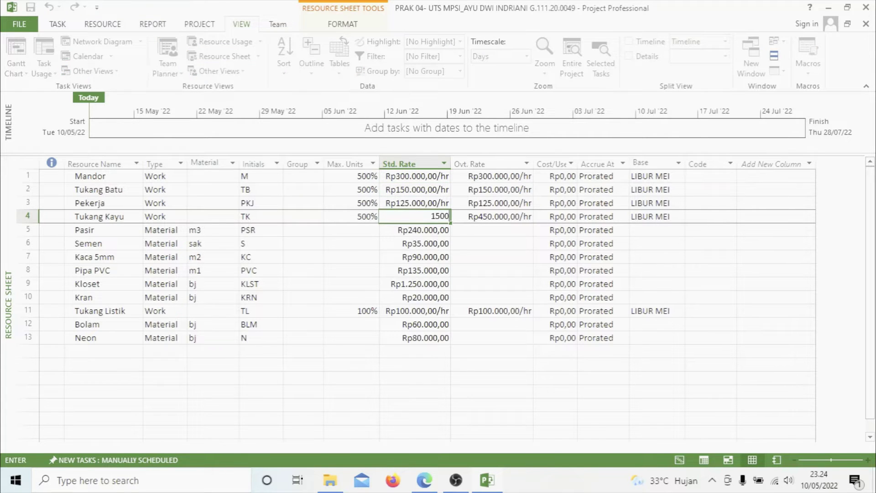
text(00)
key(Tab)
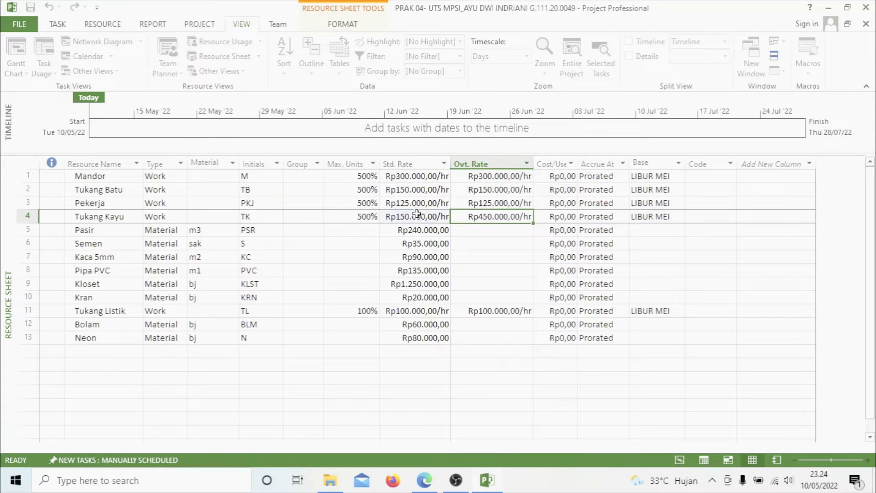
text(150)
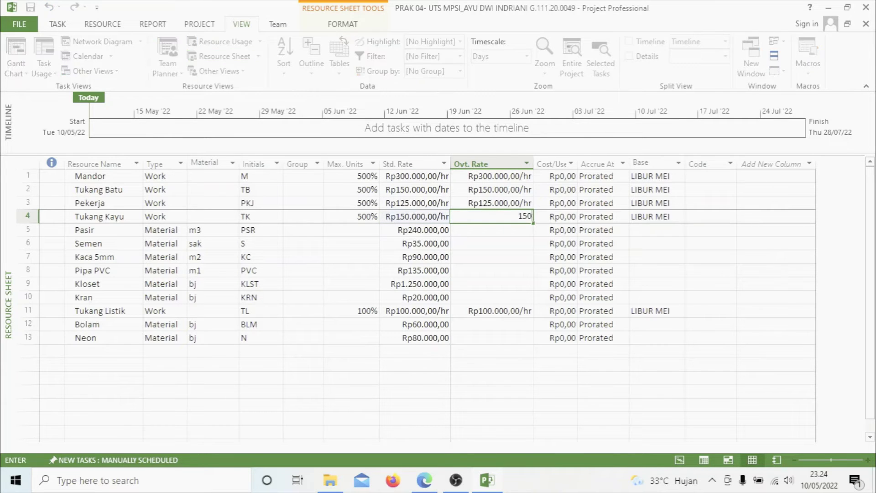
text(000)
key(shift+Tab)
key(Up)
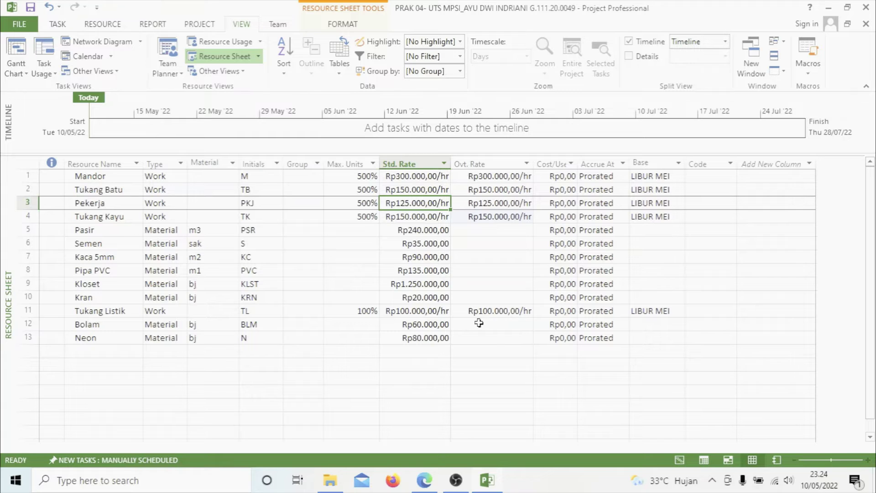
- Try 400% as the maximum units of the Tukang Batu resource and restore them to 500%
click(373, 191)
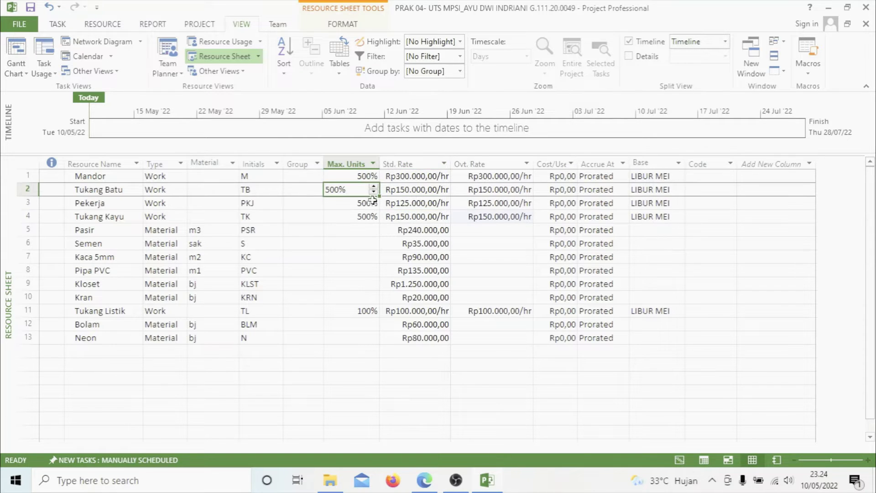
click(375, 192)
click(375, 192)
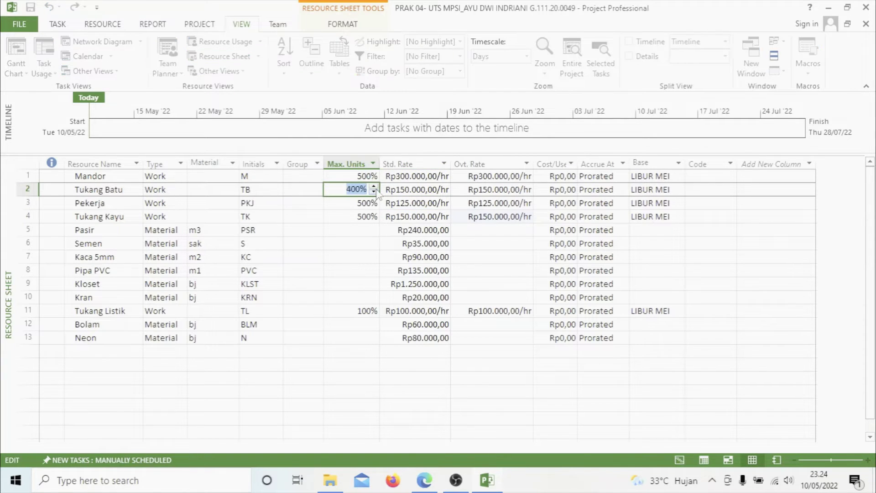
click(361, 204)
click(361, 191)
click(375, 187)
click(375, 186)
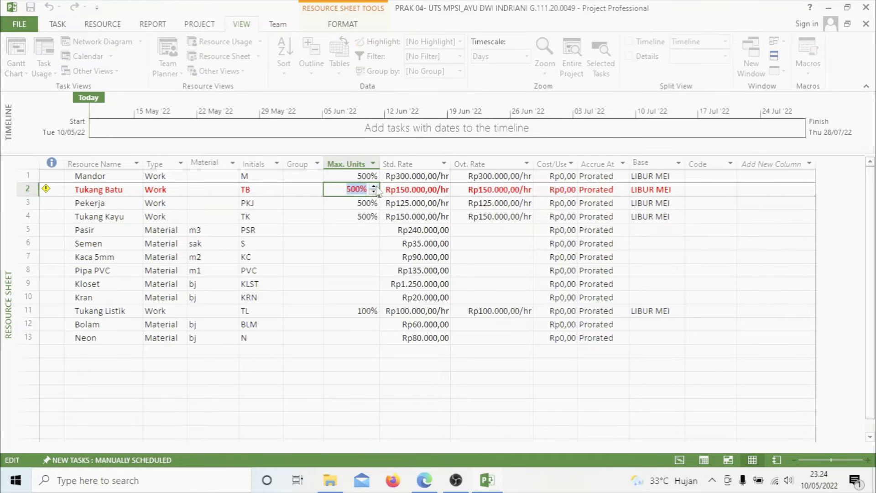
click(365, 204)
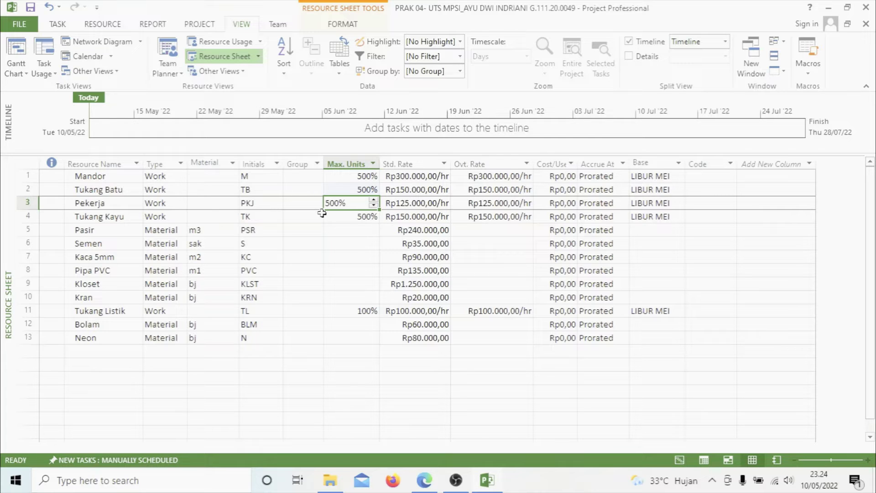
- Try 300% as the maximum units of the Pekerja resource and restore them to 500%
click(374, 206)
click(373, 206)
click(373, 206)
click(372, 207)
click(372, 214)
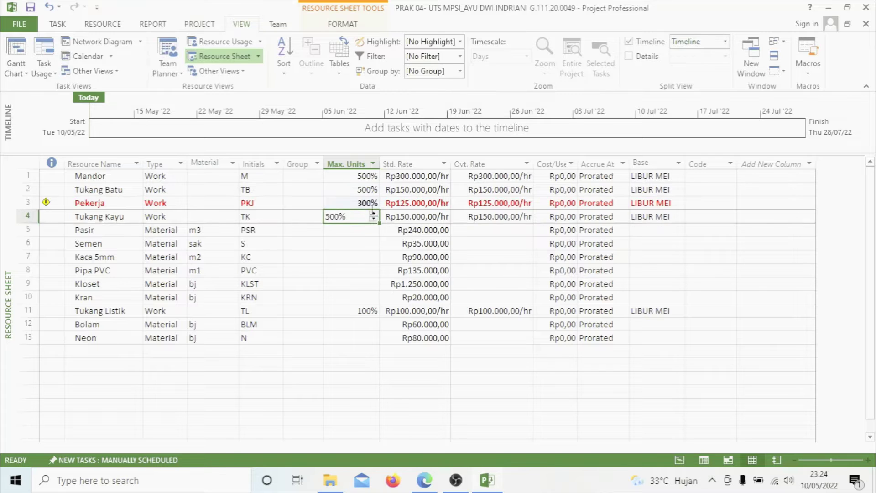
click(374, 201)
click(373, 202)
click(374, 201)
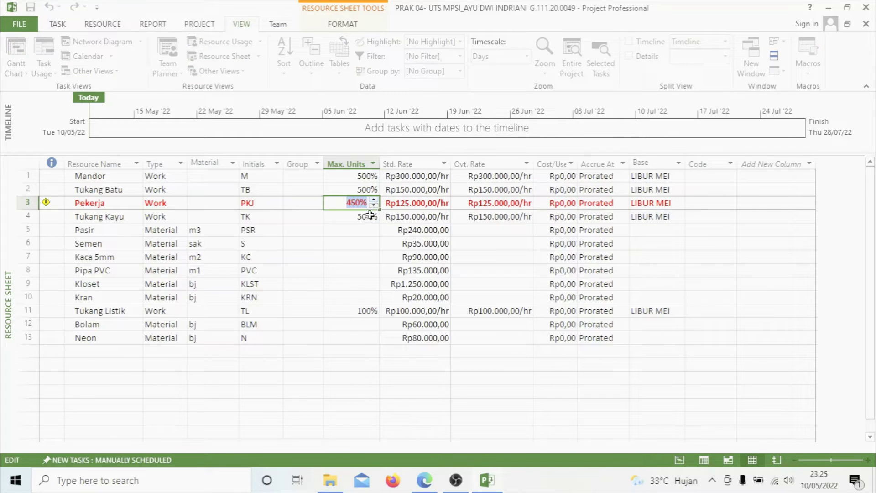
click(374, 201)
click(373, 201)
click(366, 228)
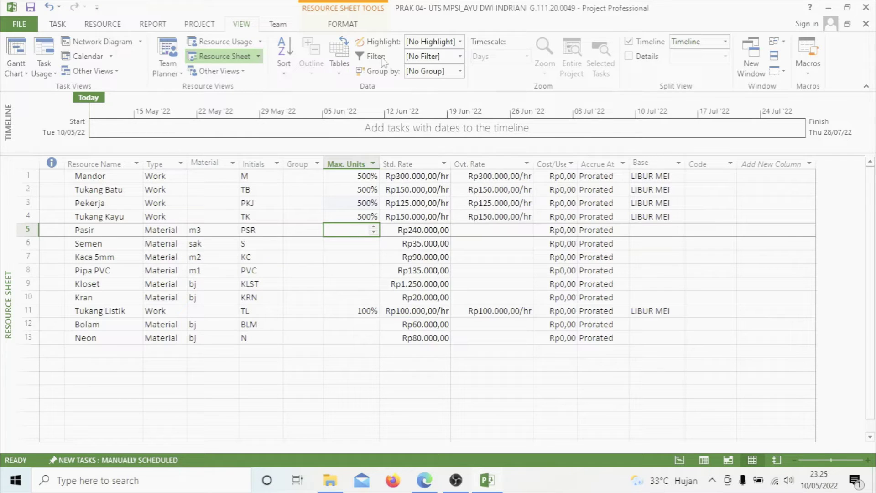
- Show the Cost table of the resource sheet to examine the recalculated resource costs
click(337, 60)
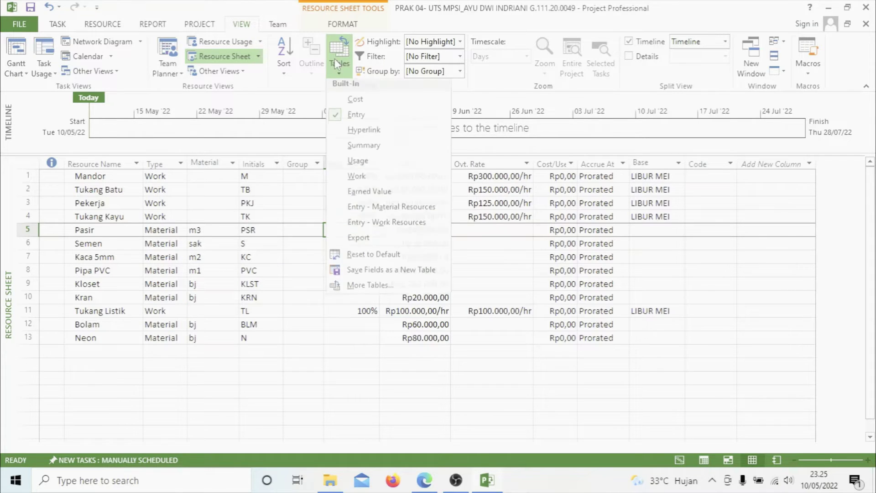
click(355, 104)
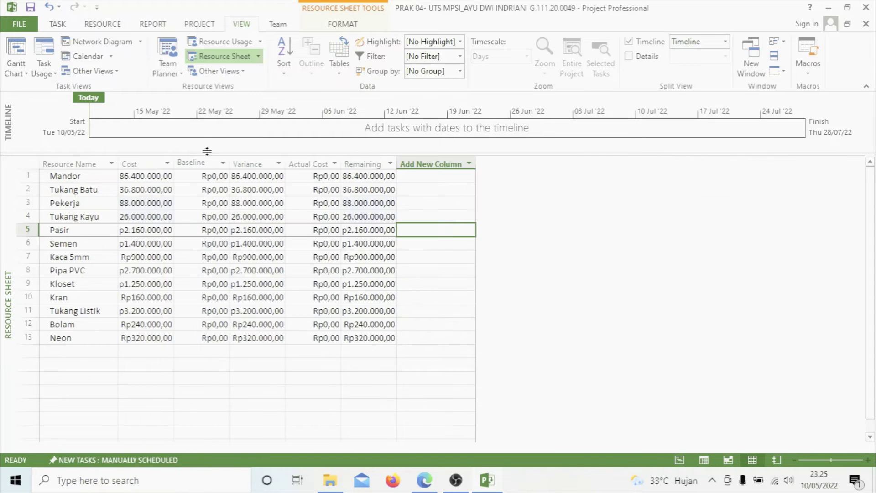
- Widen the Cost and Remaining columns of the resource cost table to fit their full amounts
double_click(174, 160)
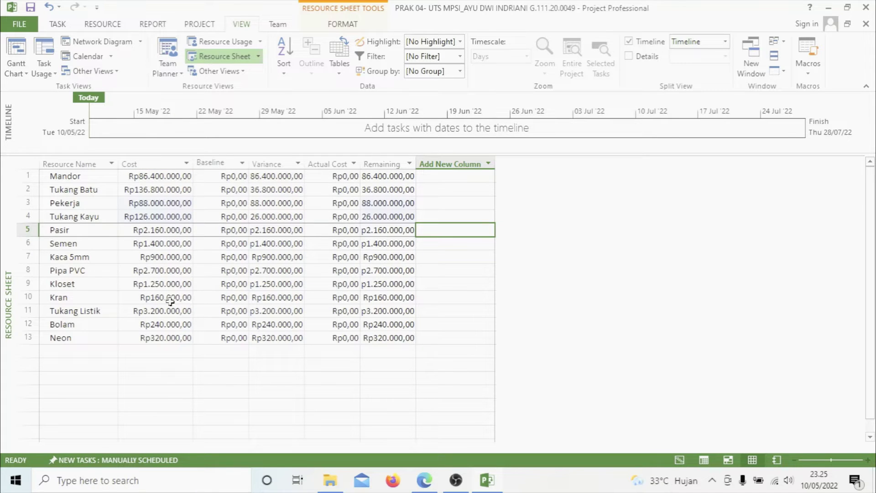
double_click(411, 159)
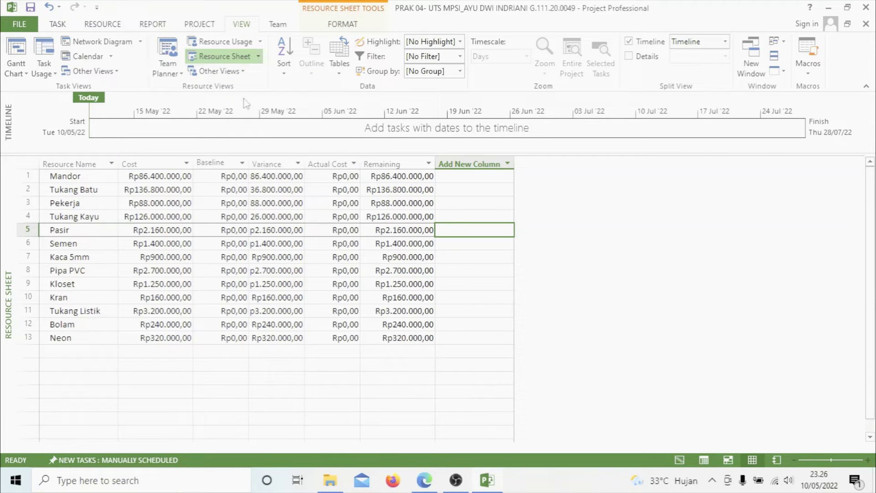
- Show the Cost table in the Gantt Chart view and widen its Total Cost and Variance columns to fit their contents
click(17, 54)
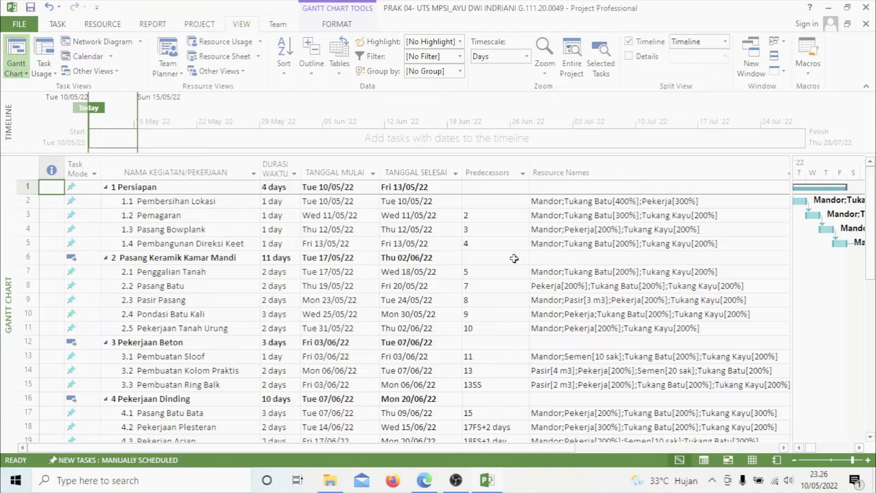
drag(561, 446, 315, 361)
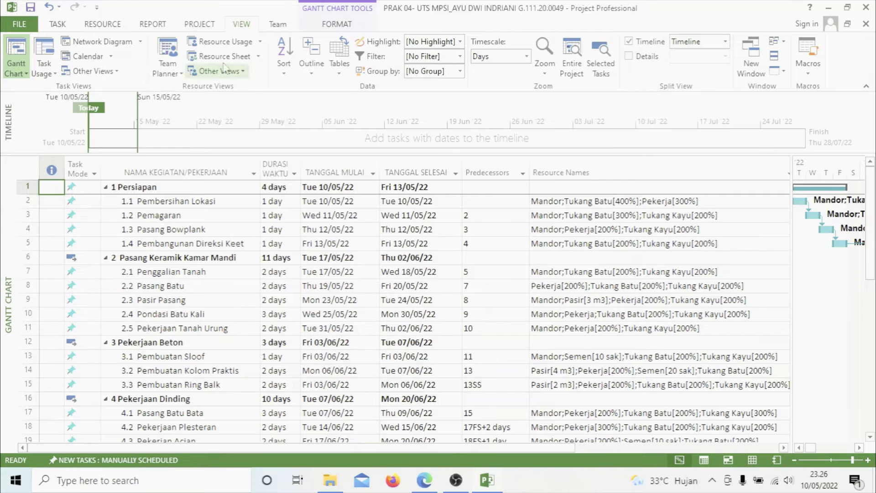
click(335, 67)
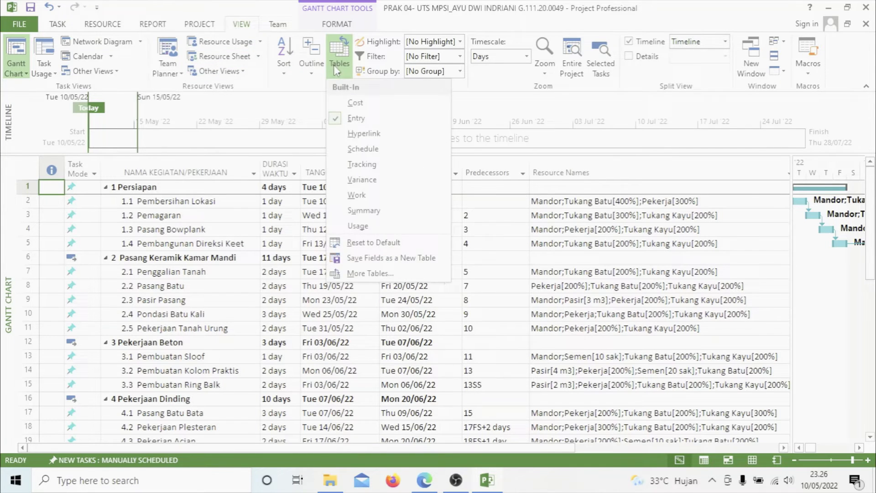
click(355, 103)
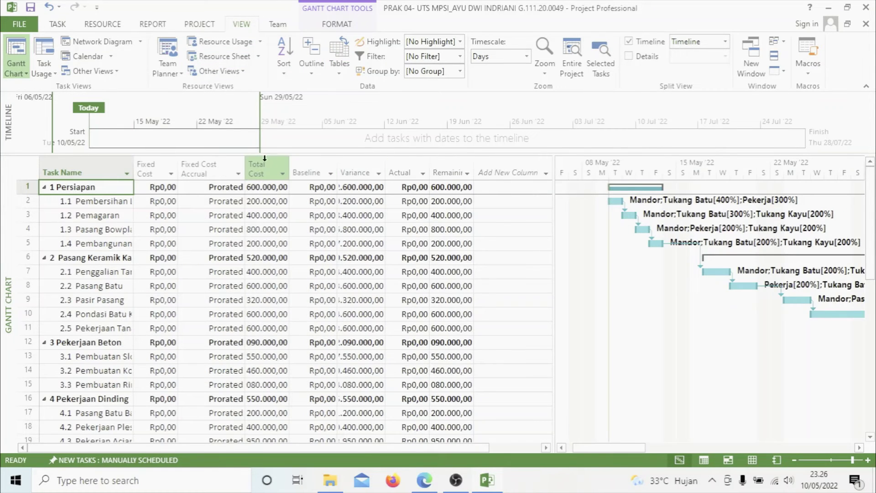
double_click(288, 157)
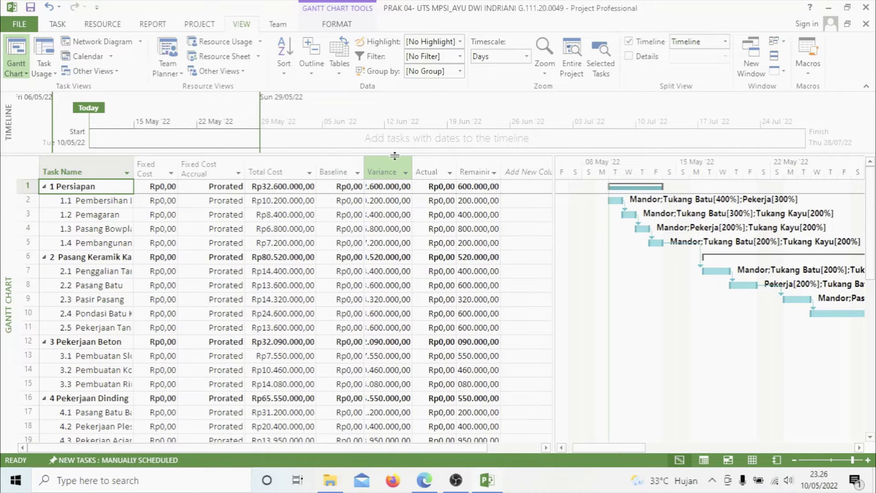
double_click(412, 162)
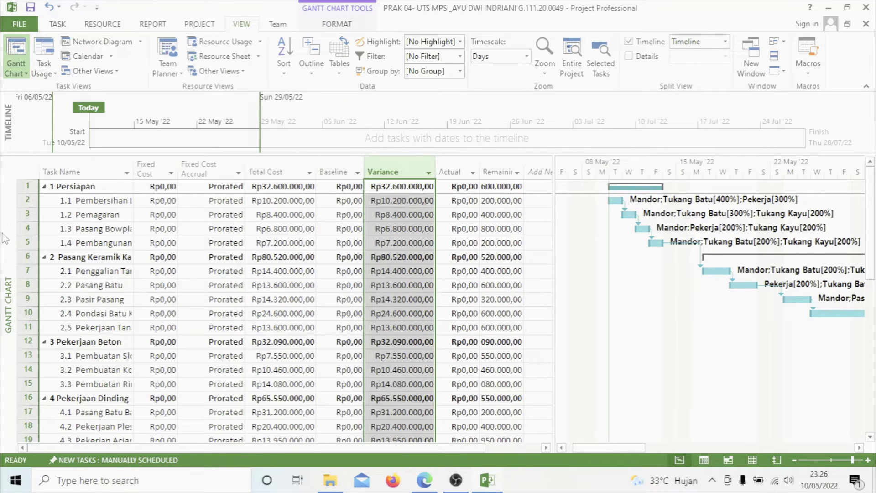
- Collapse all eleven summary tasks, from Persiapan to Pekerjaan Finishing, so only the main work items are listed with their costs
click(56, 199)
click(48, 189)
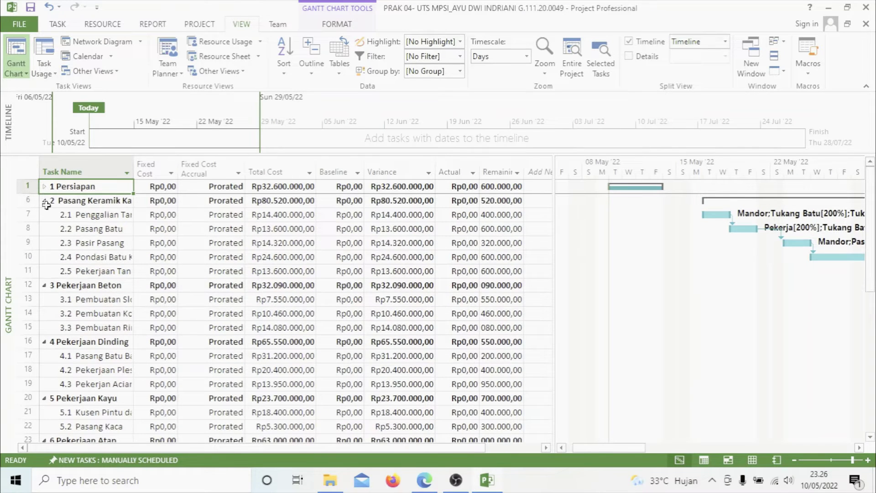
click(44, 201)
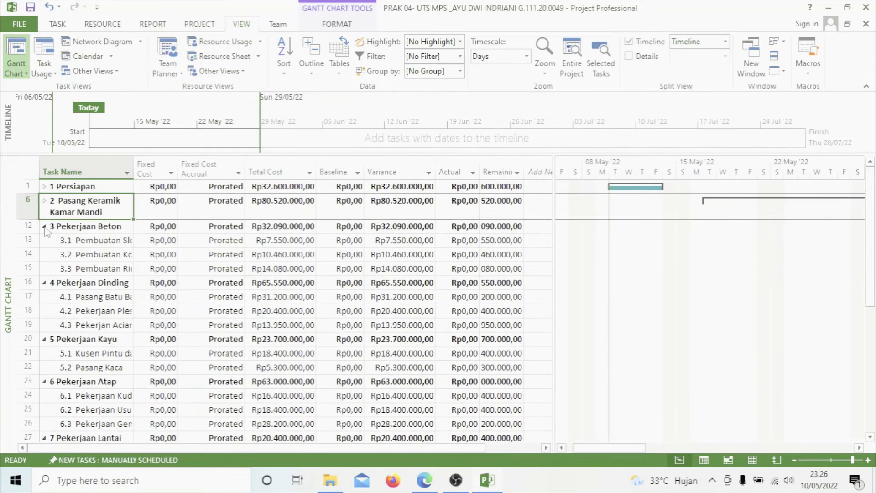
click(44, 226)
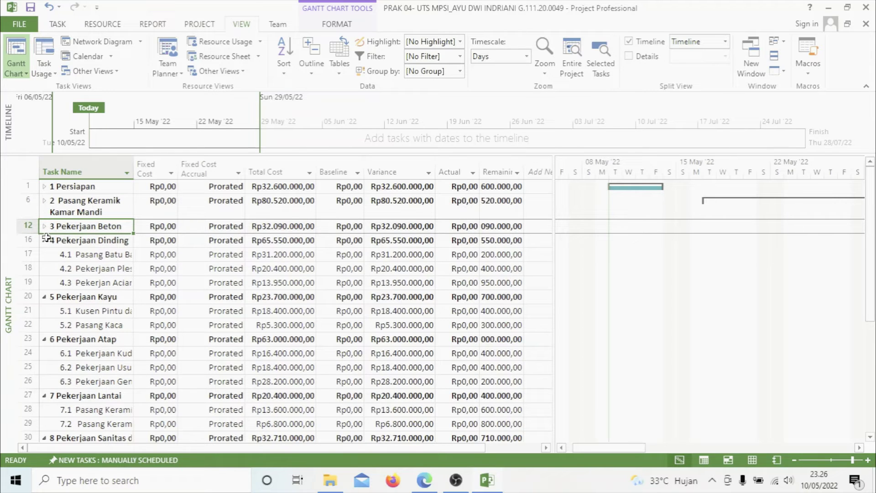
click(44, 240)
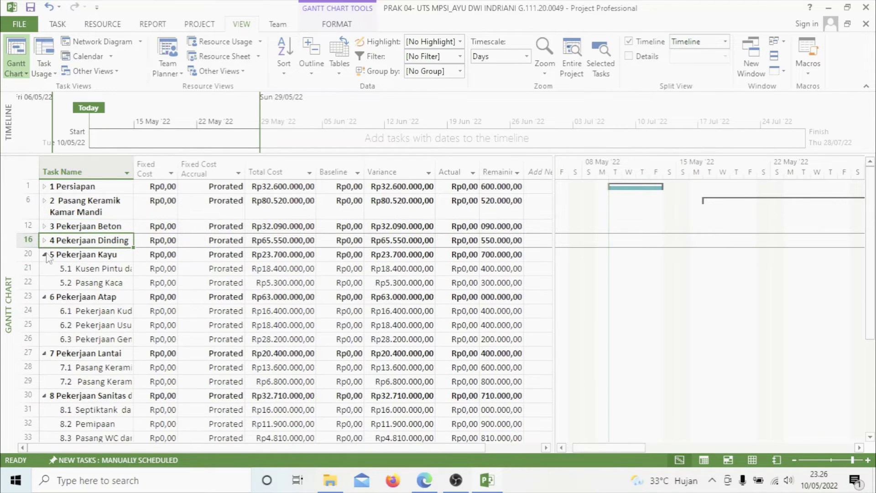
click(45, 254)
click(45, 269)
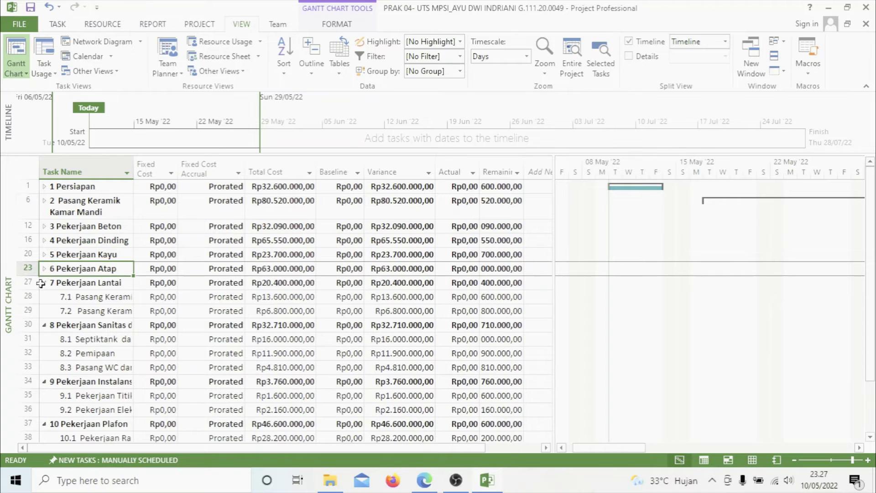
click(44, 283)
click(44, 296)
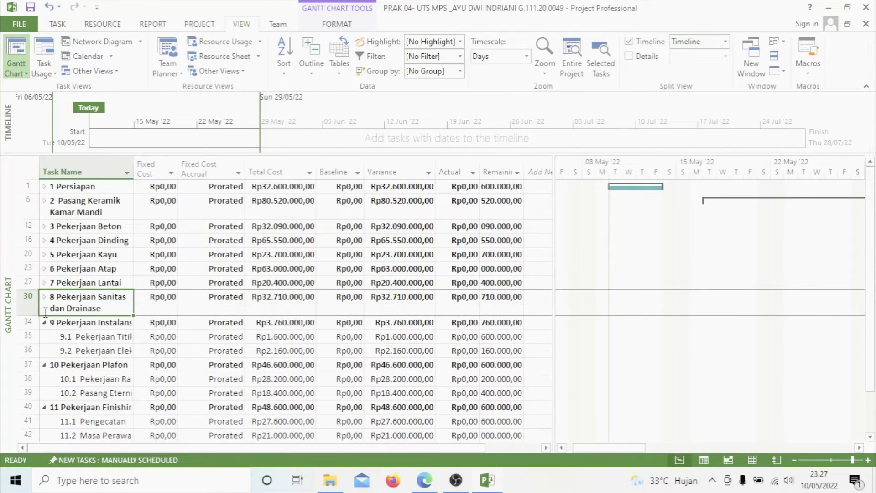
click(44, 323)
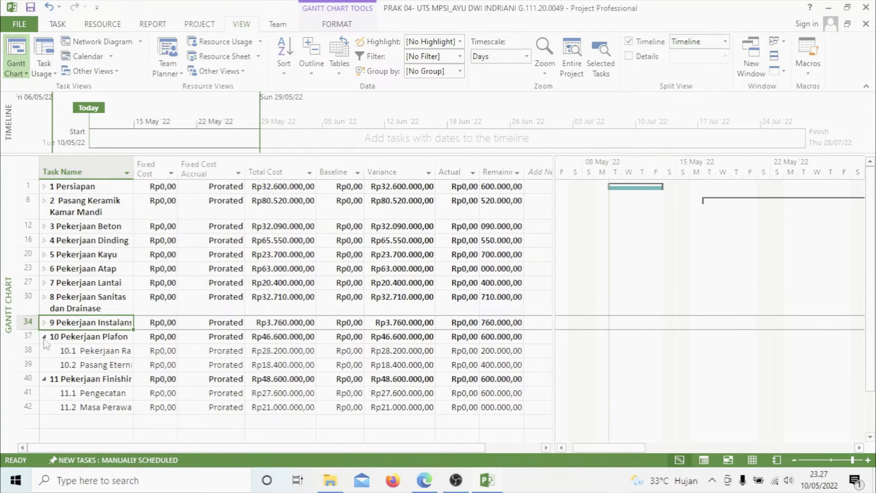
click(44, 337)
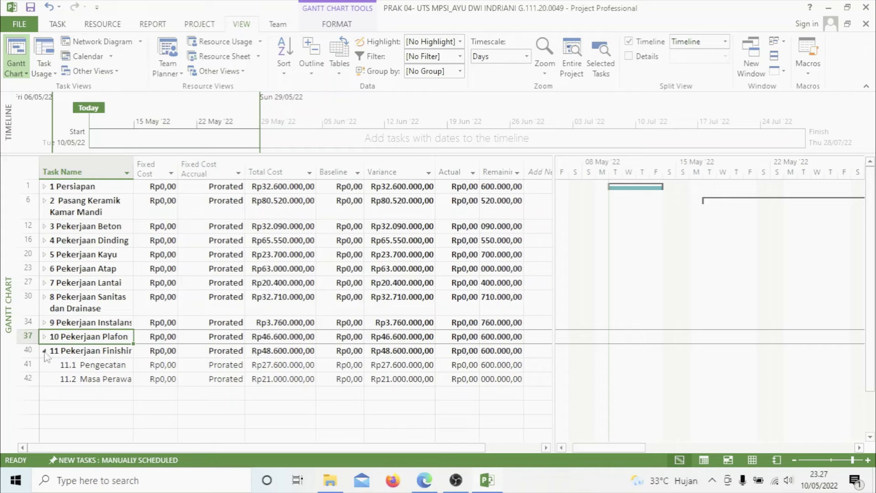
click(44, 351)
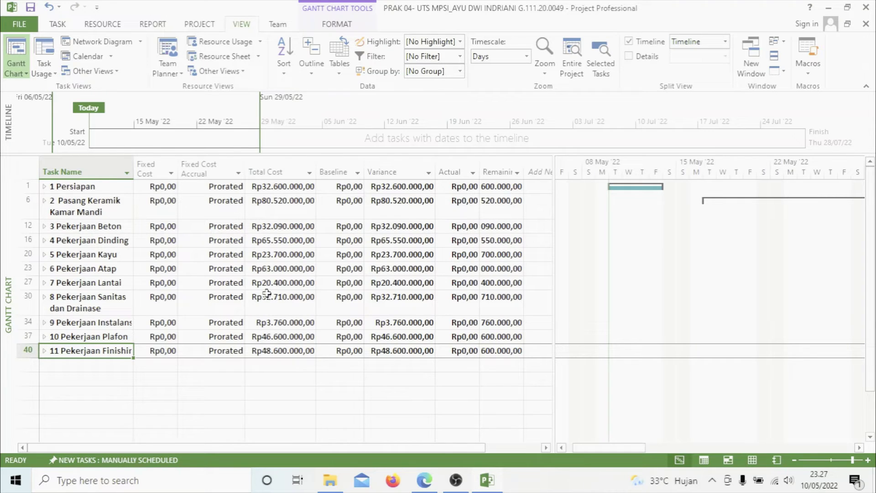
- Save a copy of the project as RAB-1 in the SMT 4 folder on drive E
click(26, 28)
click(36, 156)
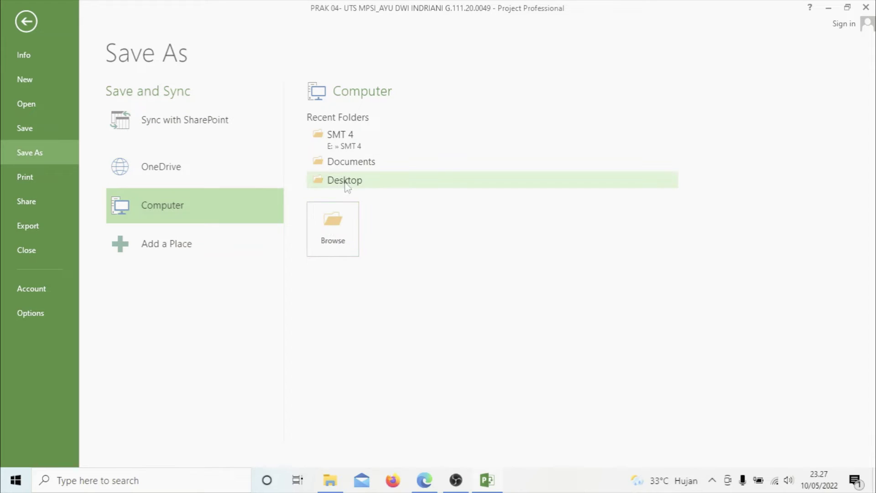
click(331, 146)
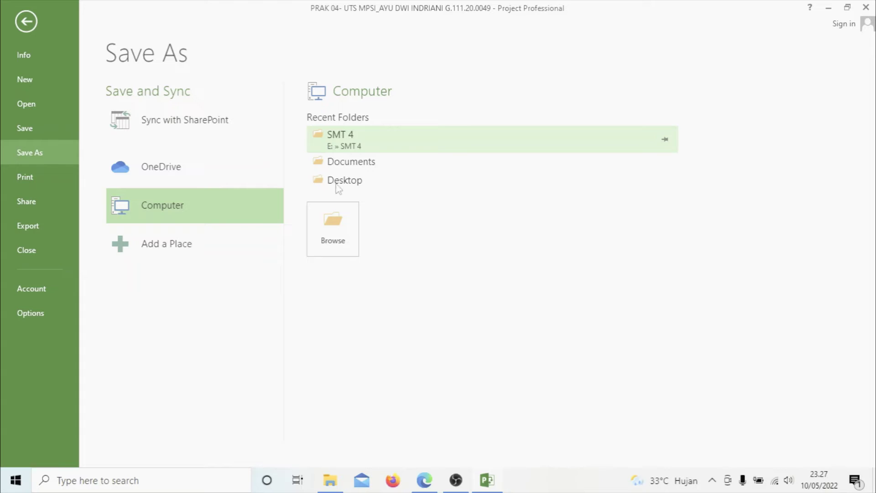
click(334, 242)
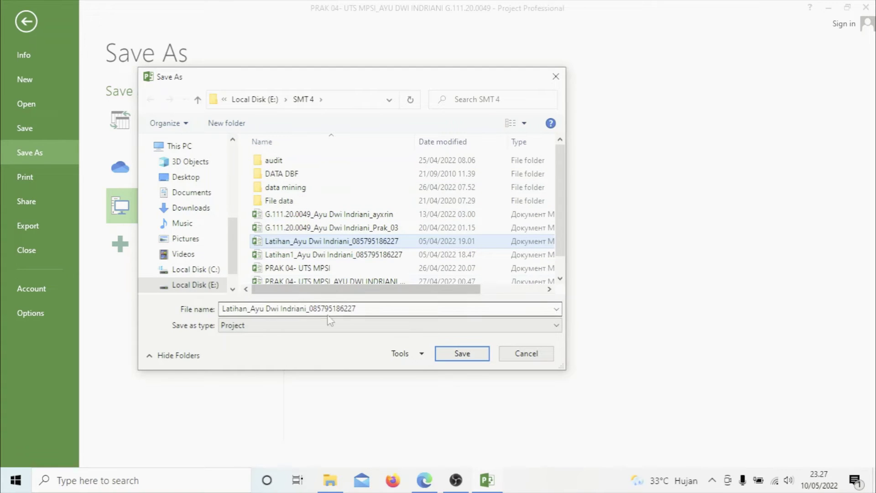
click(373, 311)
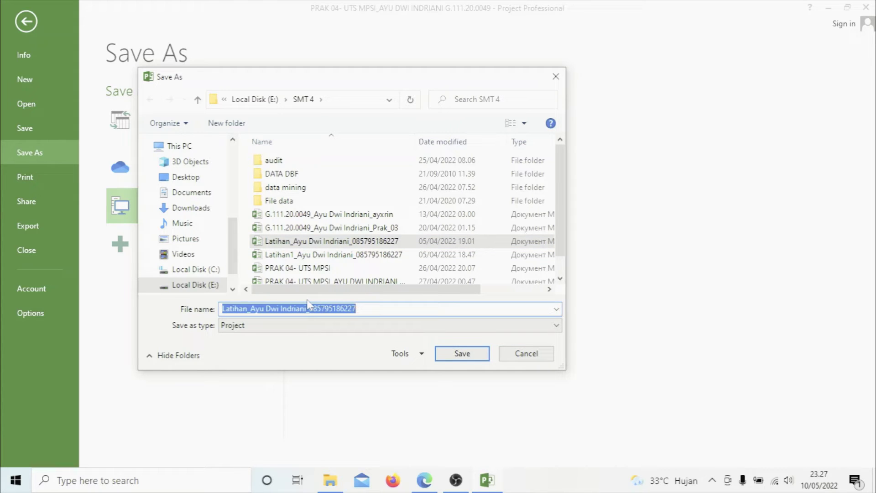
text(RAB)
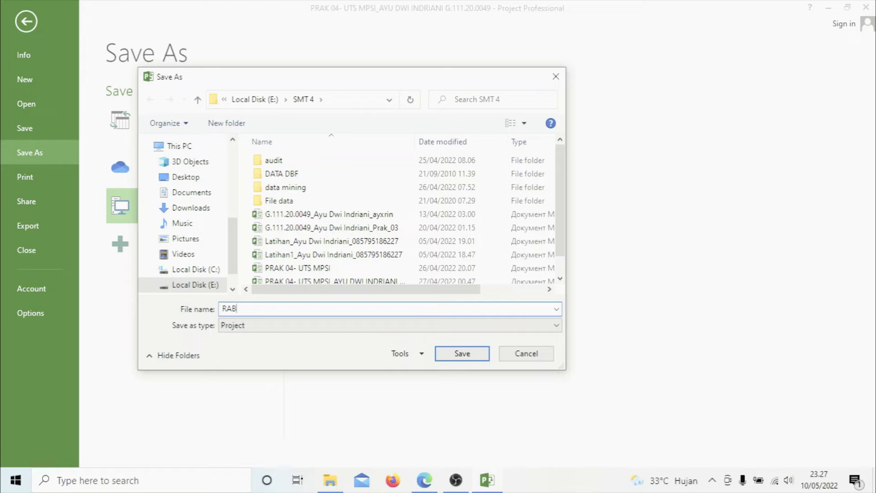
text(-1)
key(Return)
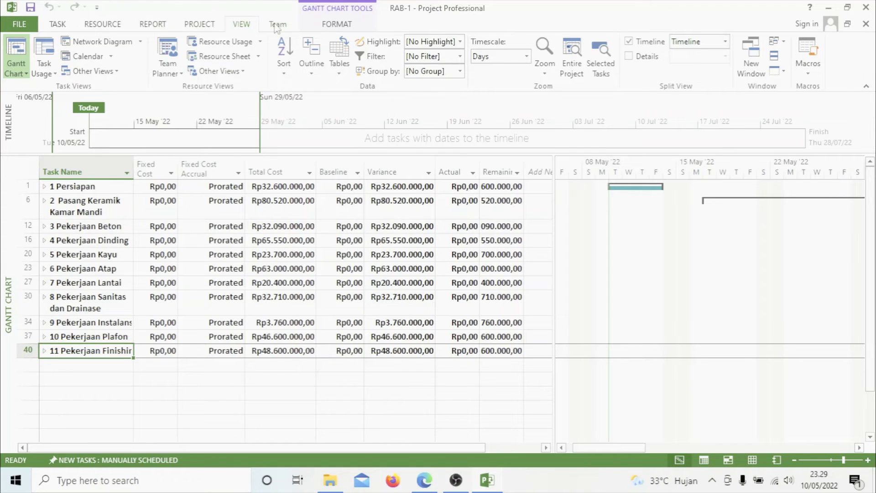
- Return to the Resource Sheet and show its Entry table
click(247, 55)
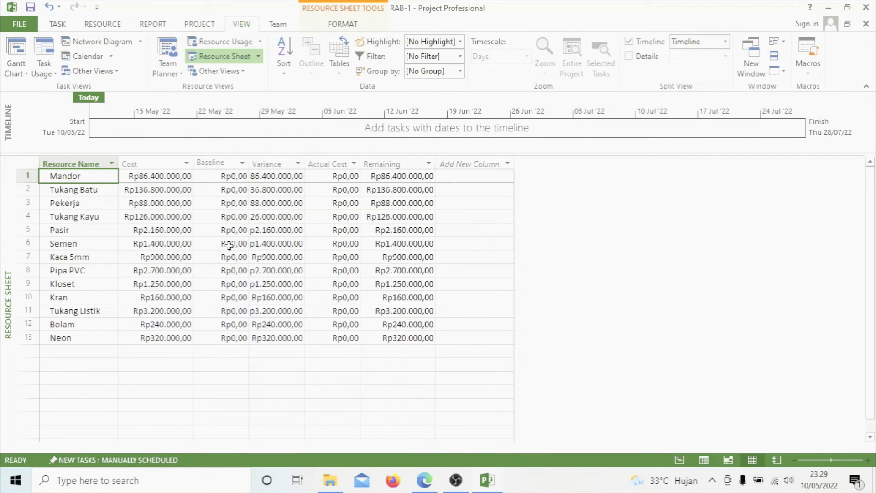
click(349, 72)
click(357, 117)
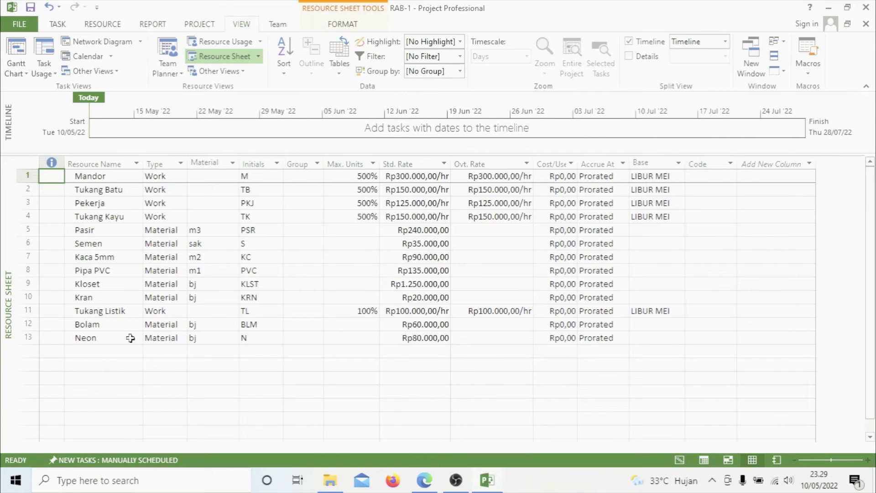
click(128, 311)
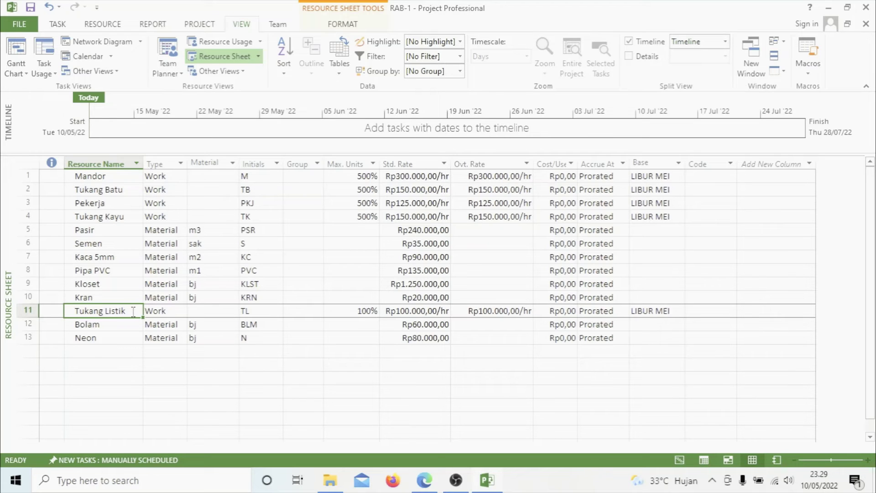
click(103, 324)
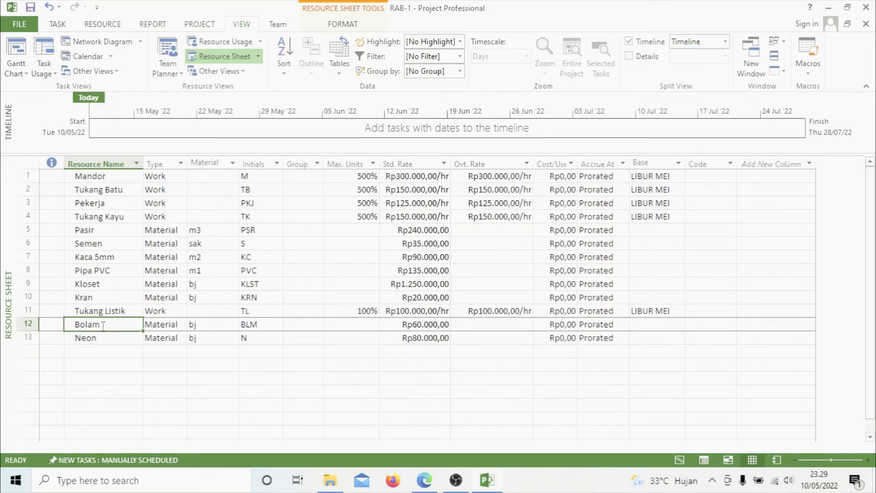
click(78, 313)
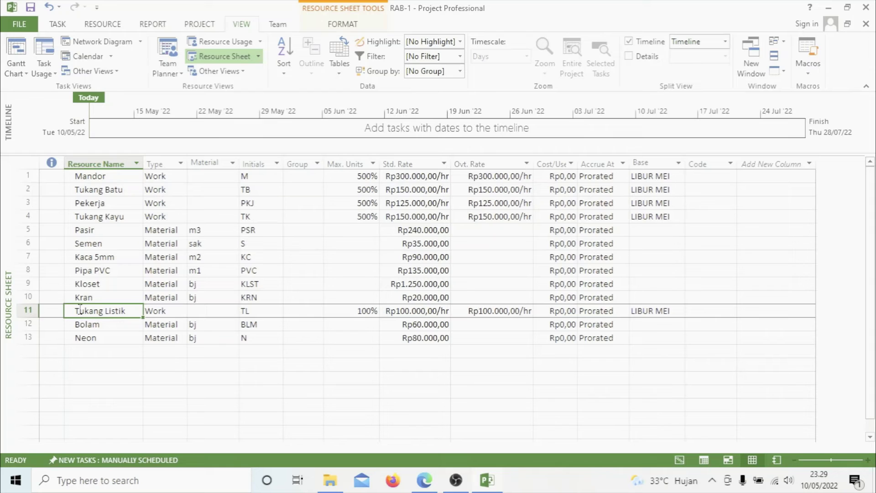
key(Down)
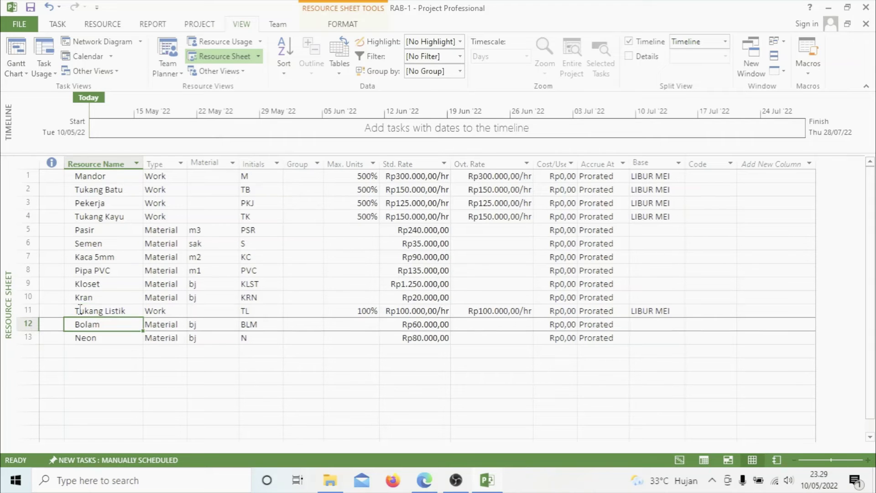
click(79, 310)
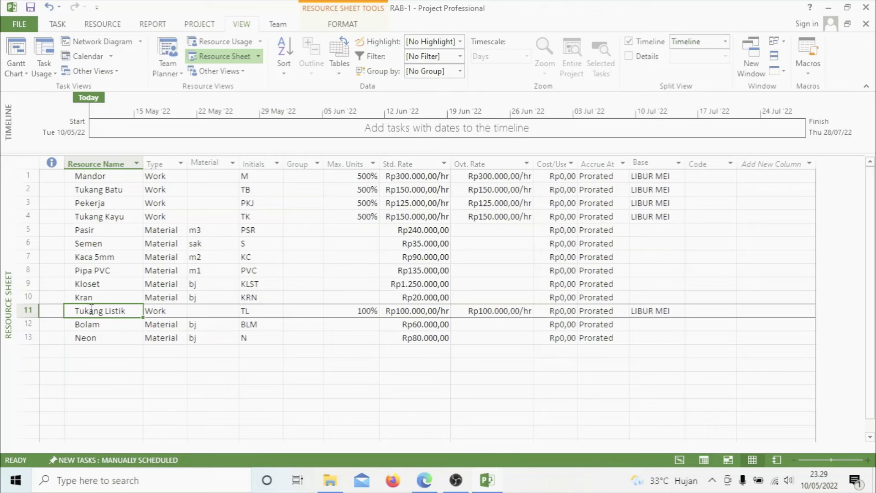
- Review the general details and cost rate table of the Tukang Listik resource, leaving its settings unedited
double_click(135, 310)
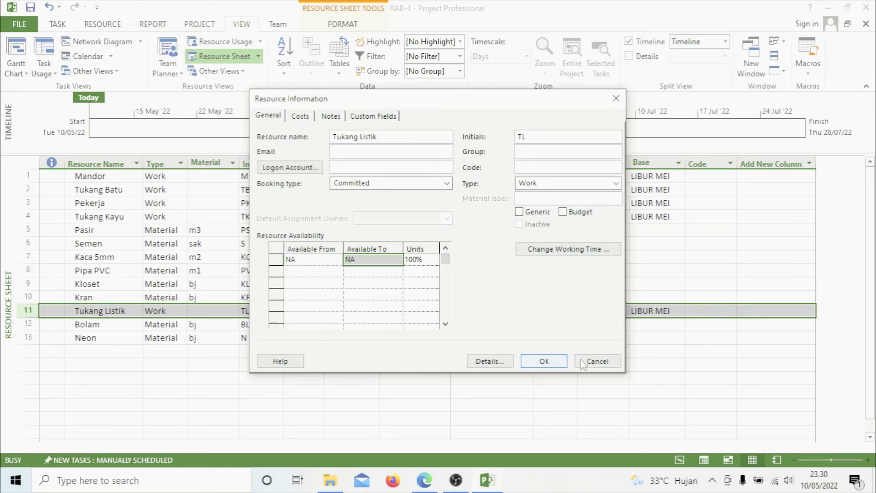
click(601, 361)
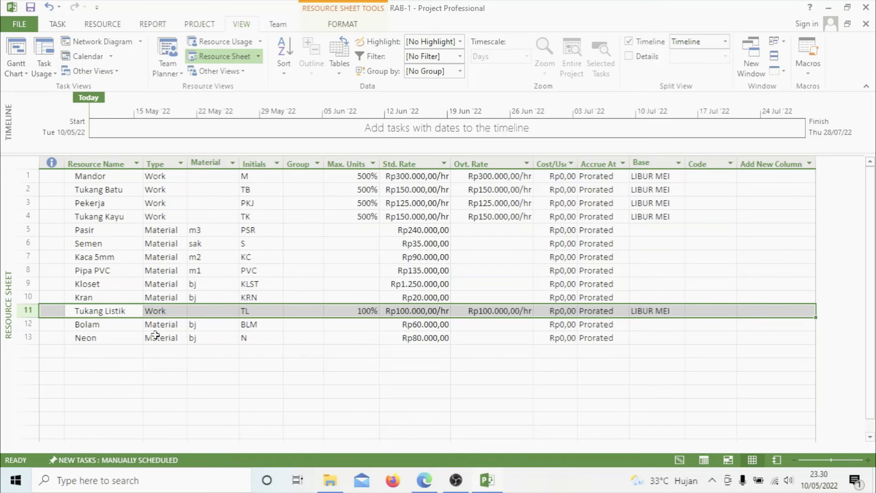
right_click(104, 311)
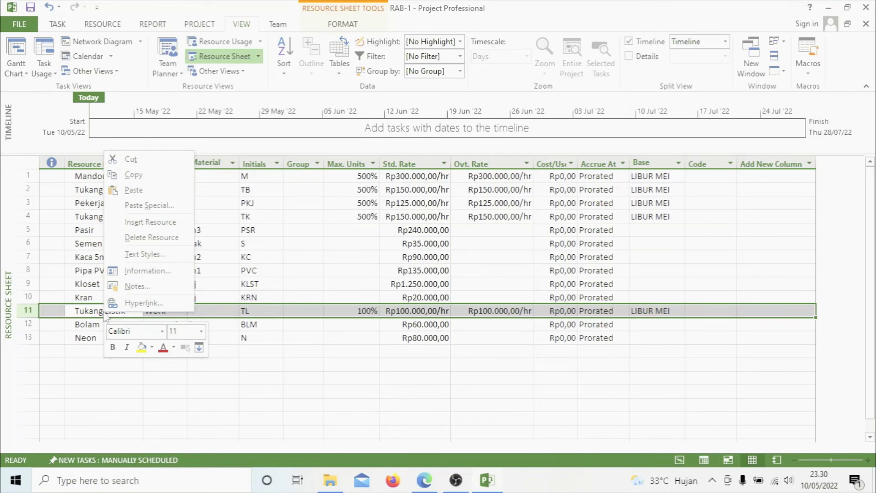
click(147, 272)
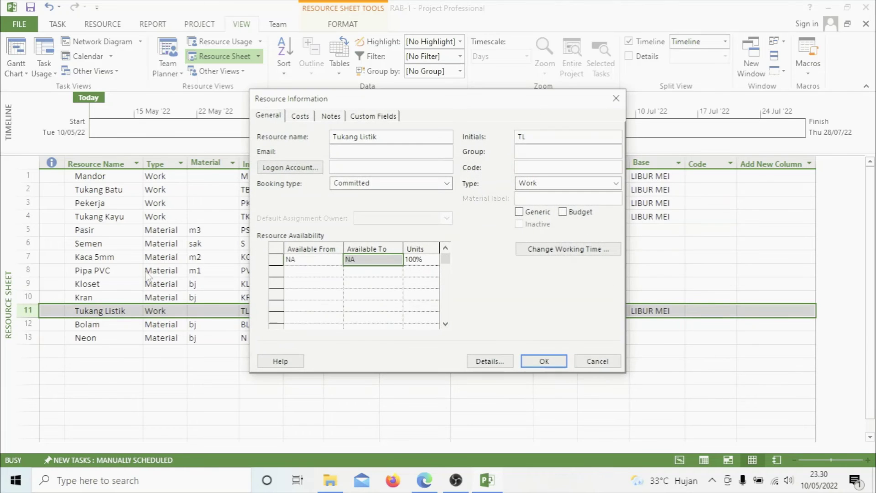
click(302, 117)
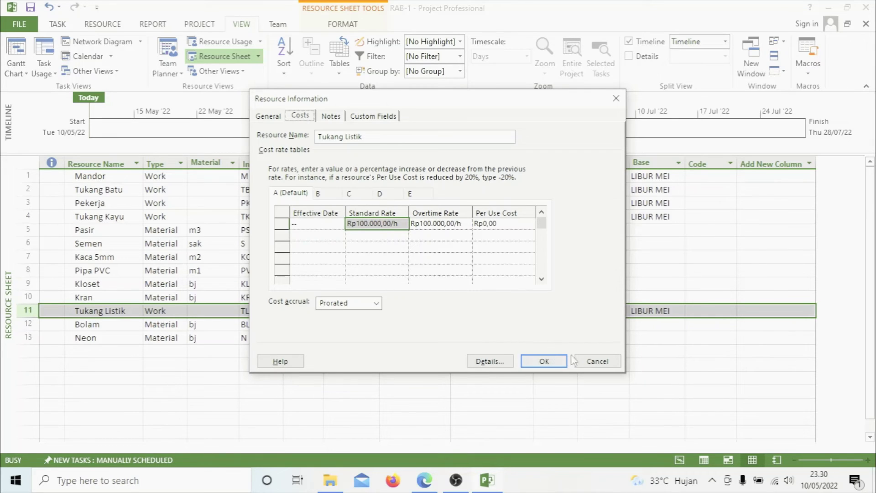
click(596, 362)
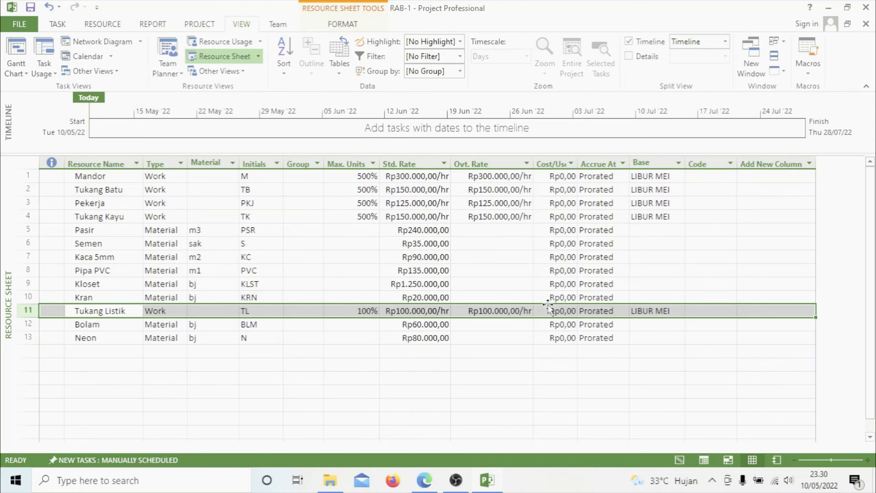
- Set the cost accrual of Tukang Listik, Bolam and Neon to Start in the Resource Sheet
click(610, 310)
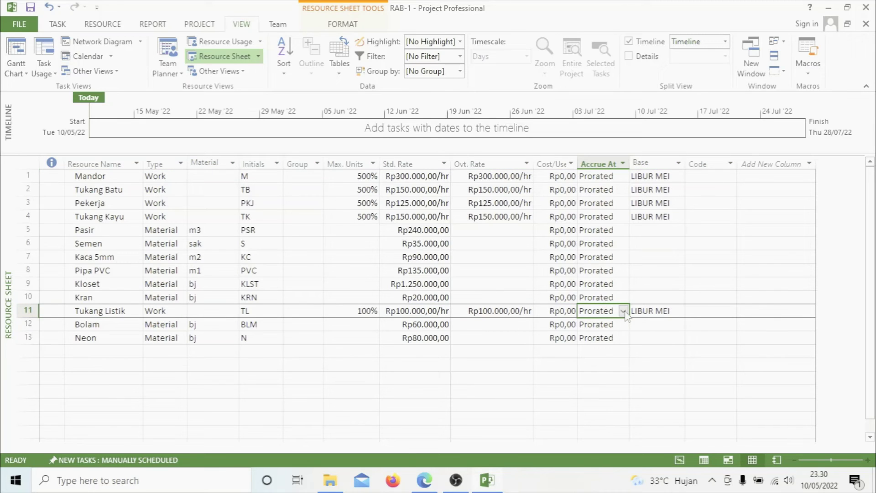
click(623, 311)
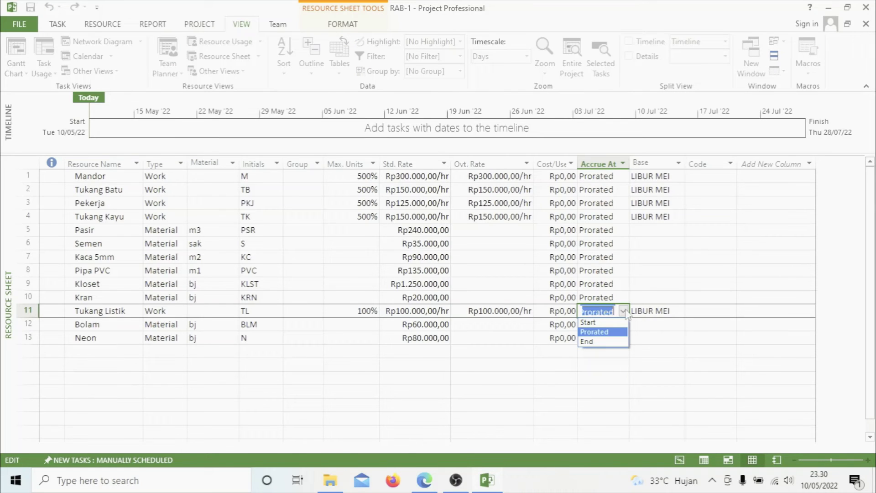
click(614, 322)
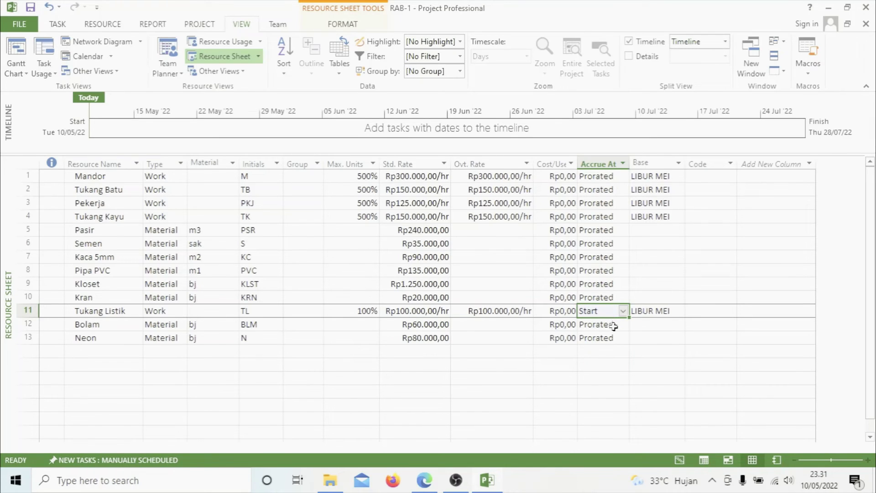
click(613, 323)
click(623, 324)
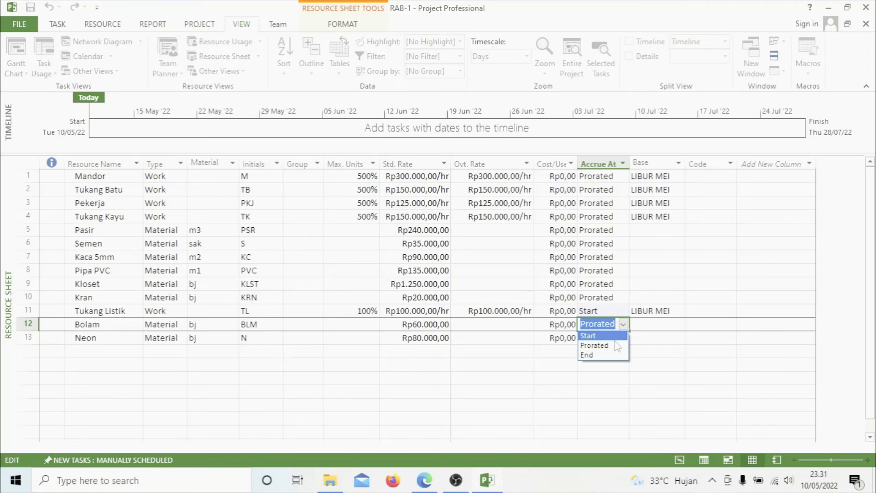
click(614, 336)
click(619, 339)
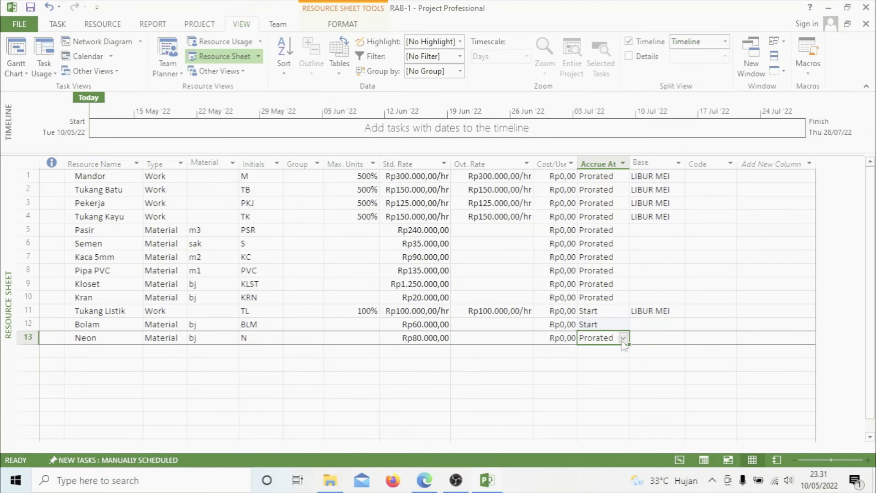
click(623, 338)
click(615, 347)
- Check which calendar the project uses and which other calendars are available in the Project Information
click(211, 26)
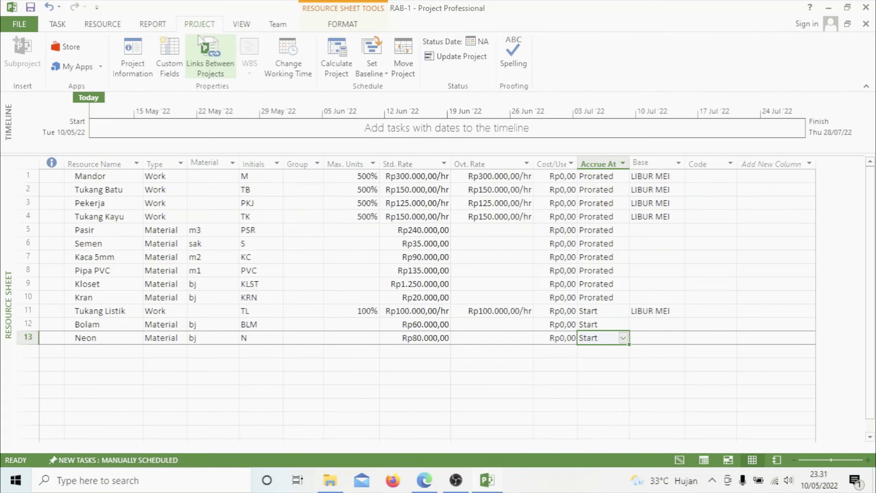
click(132, 57)
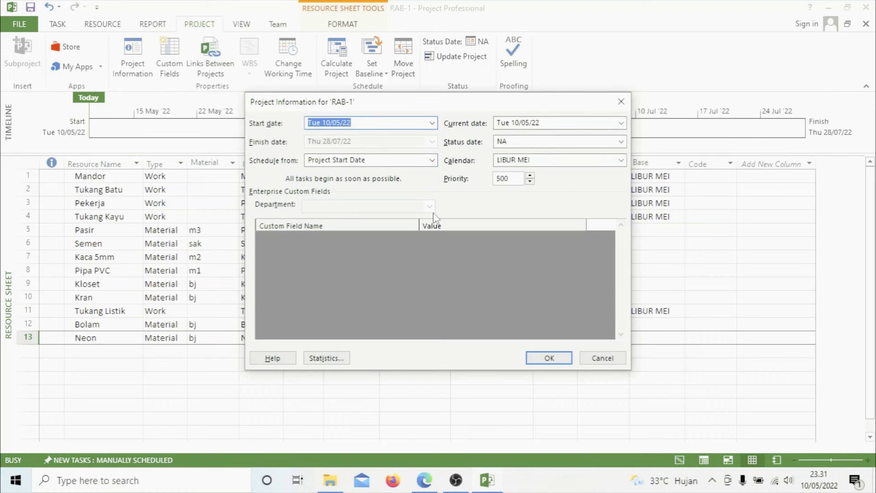
click(599, 164)
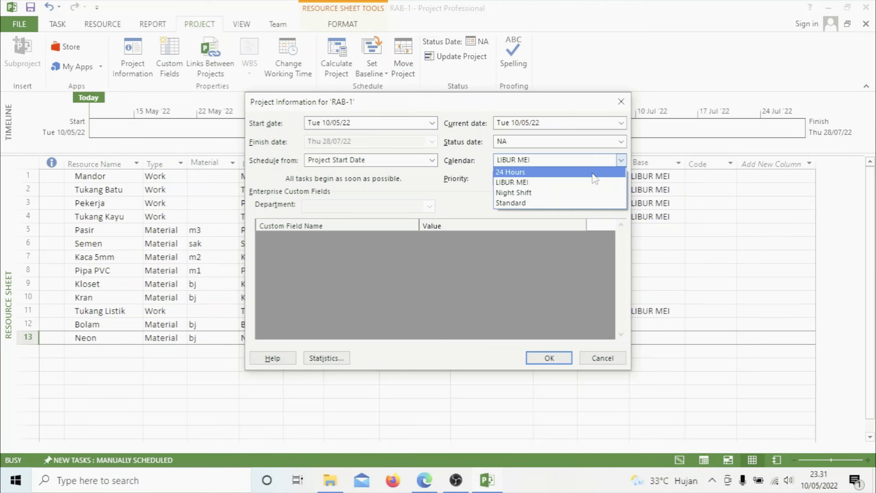
click(622, 101)
click(628, 110)
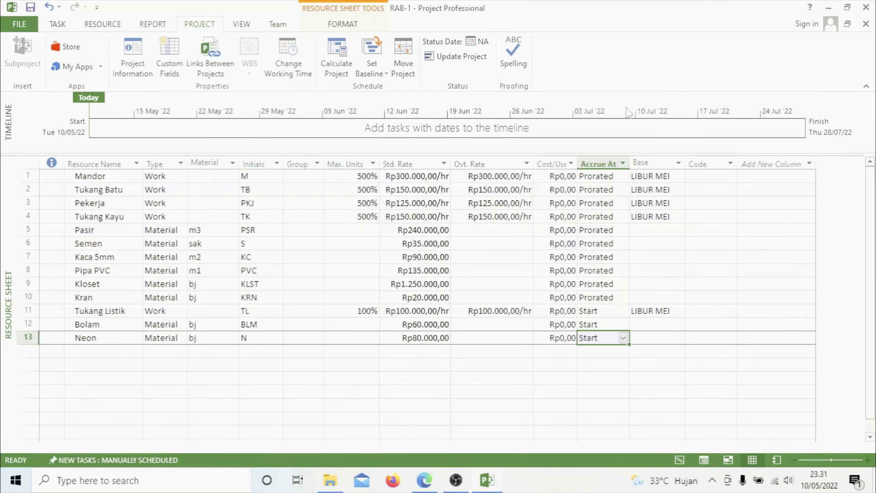
- Set the base calendar of Mandor, Tukang Batu, Pekerja, Tukang Kayu and Tukang Listik to Standard
click(664, 182)
click(680, 176)
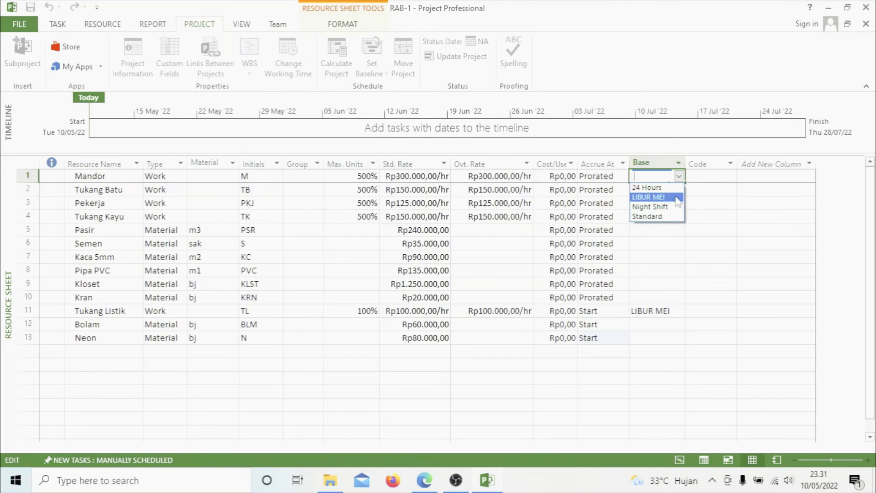
click(672, 216)
click(670, 192)
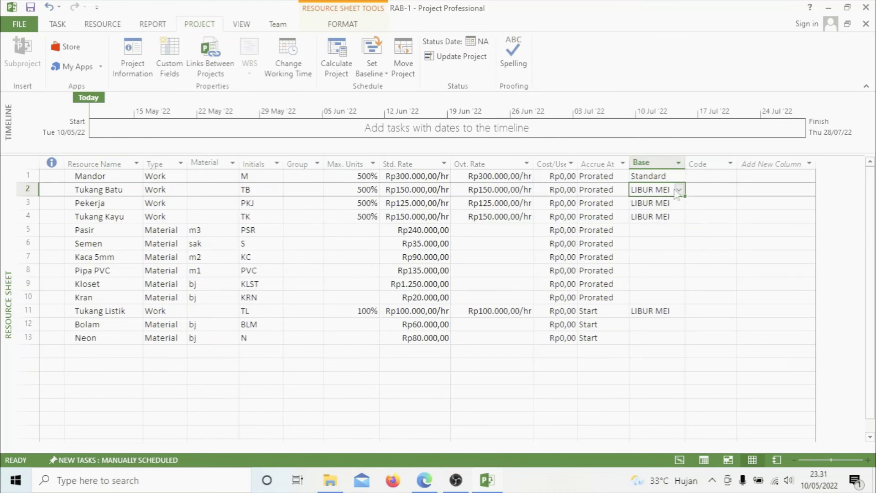
click(680, 189)
click(674, 231)
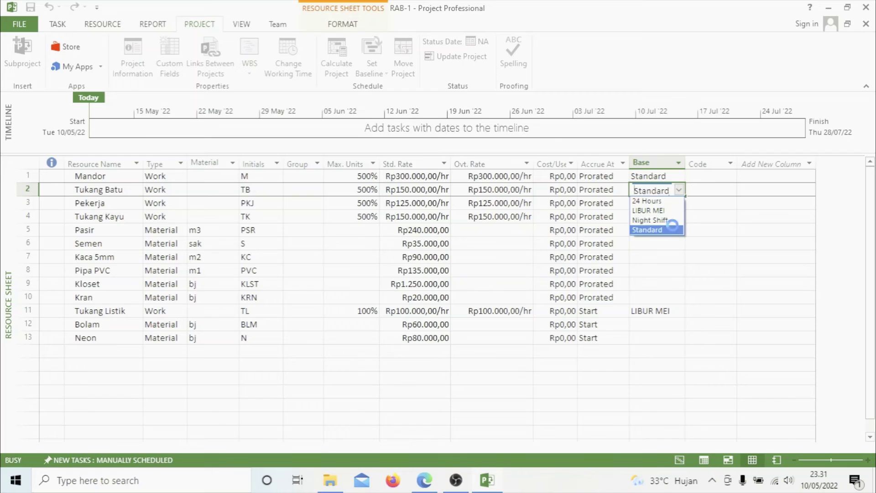
click(665, 204)
click(680, 204)
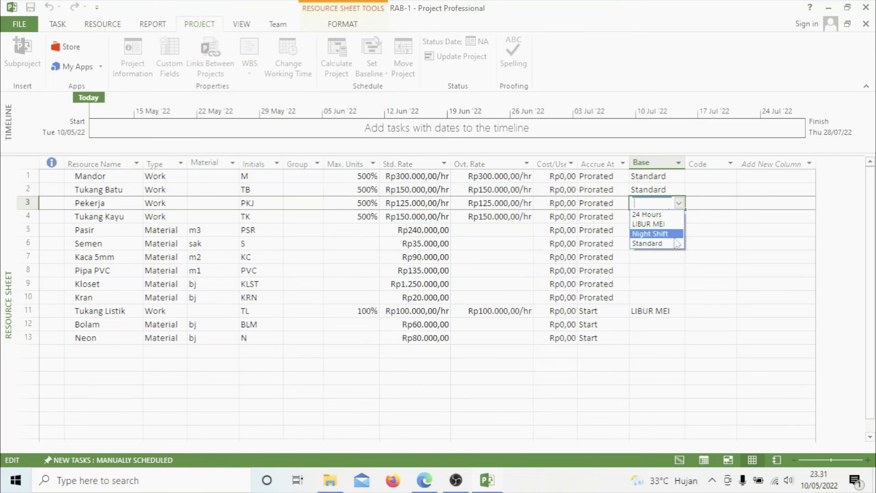
click(658, 242)
click(677, 218)
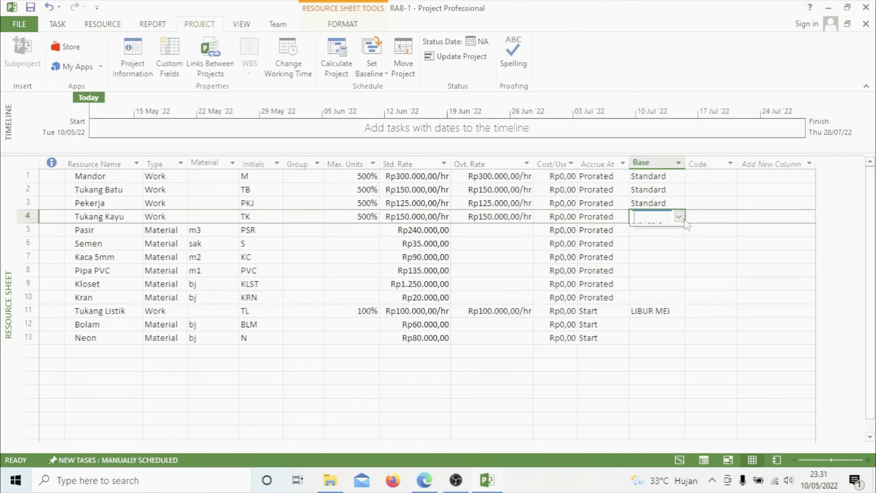
click(679, 216)
click(657, 257)
click(662, 312)
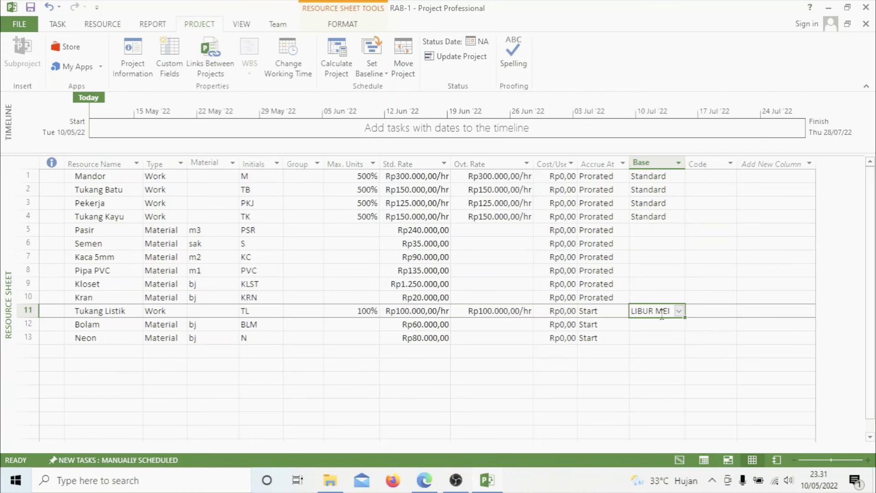
click(680, 310)
click(669, 352)
- Show the Cost table in the Task Usage view and expand the Pasang Keramik summary task to examine its costs per resource
click(245, 24)
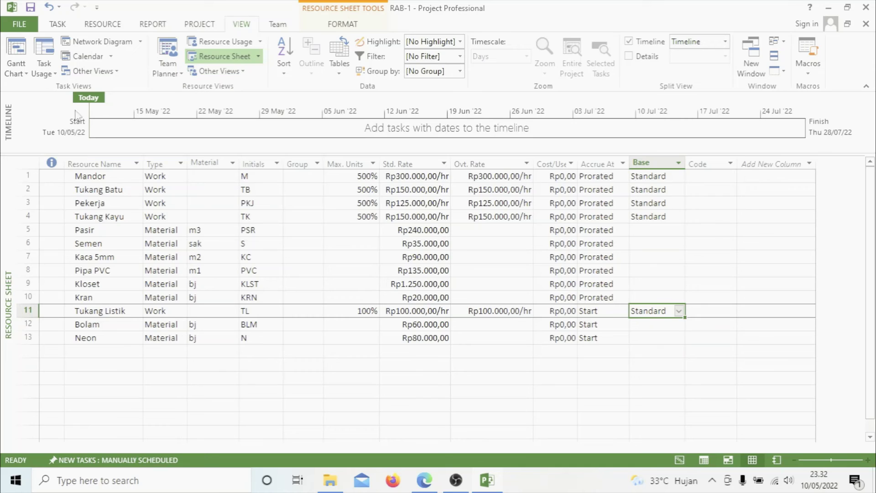
click(41, 46)
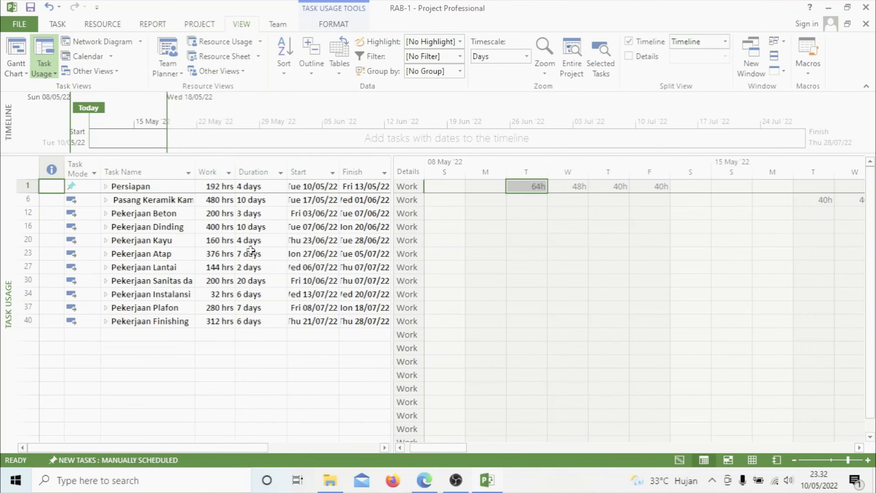
click(341, 76)
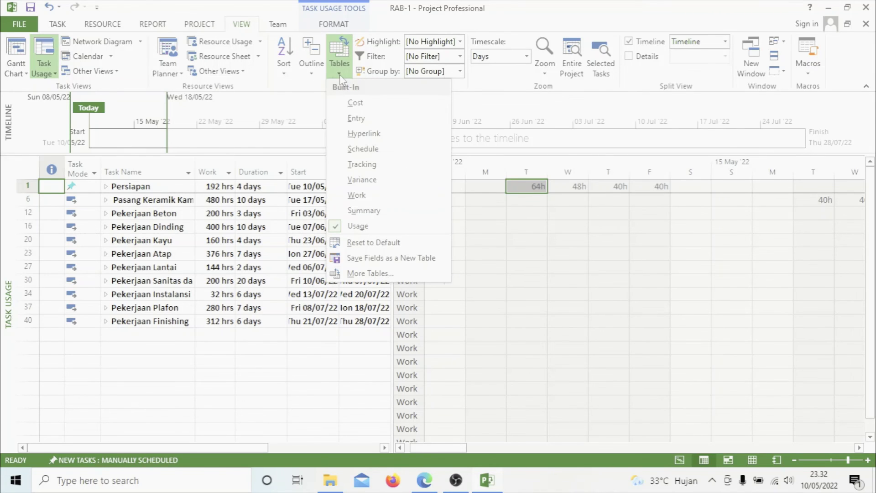
click(364, 105)
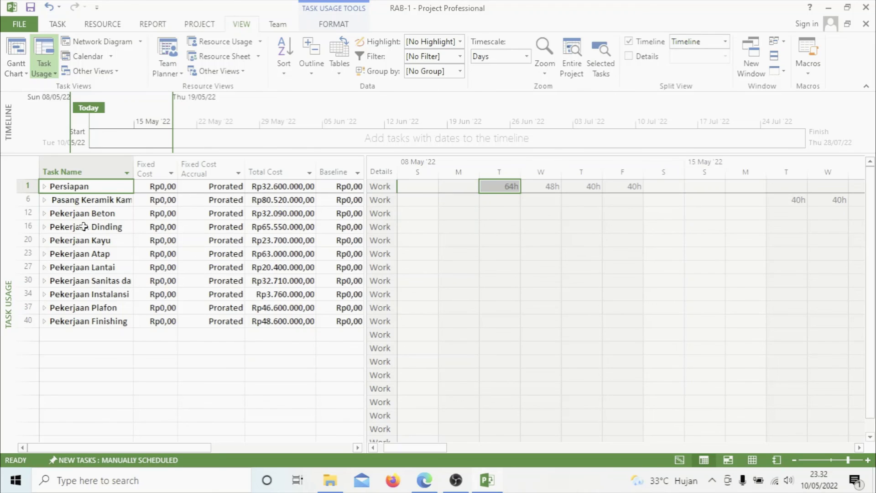
click(44, 200)
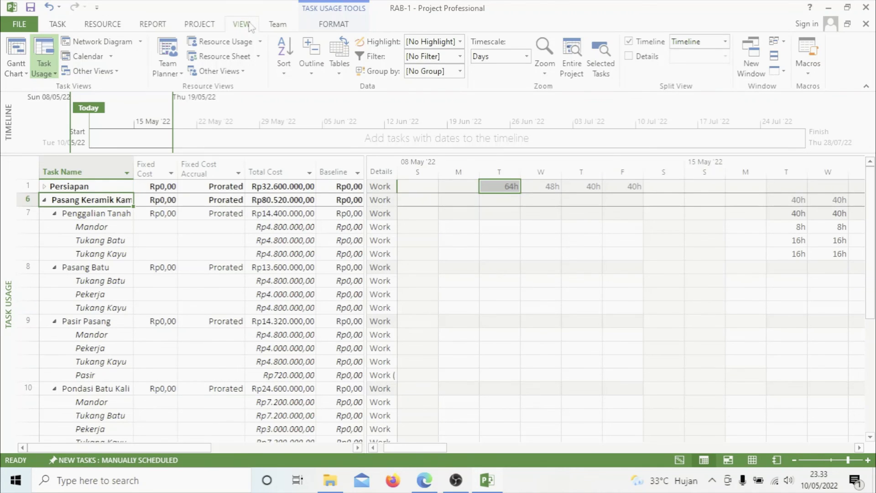
- Show the Cost table in the Resource Usage view to examine costs per resource, and collapse the assignments under Mandor
click(243, 41)
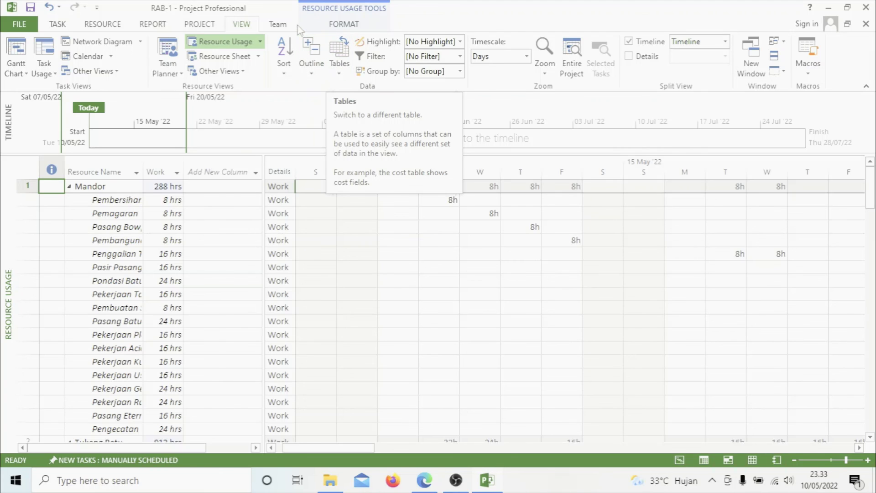
click(339, 57)
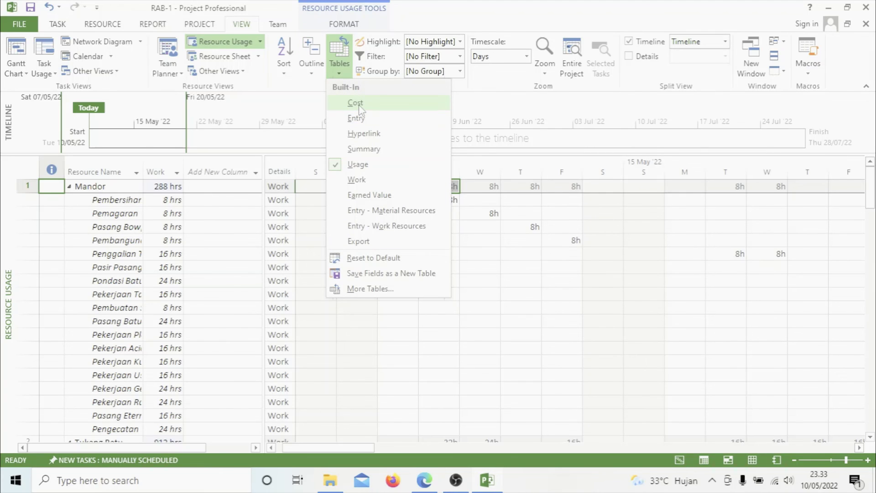
click(359, 104)
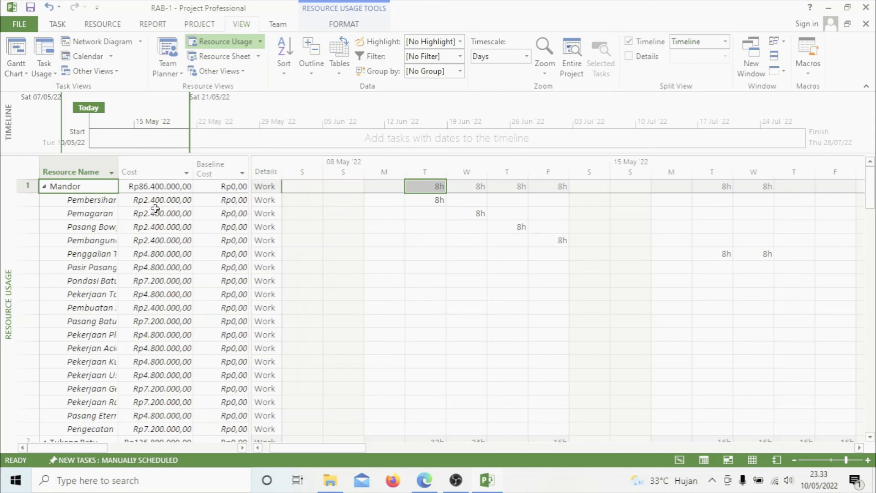
click(44, 187)
click(44, 187)
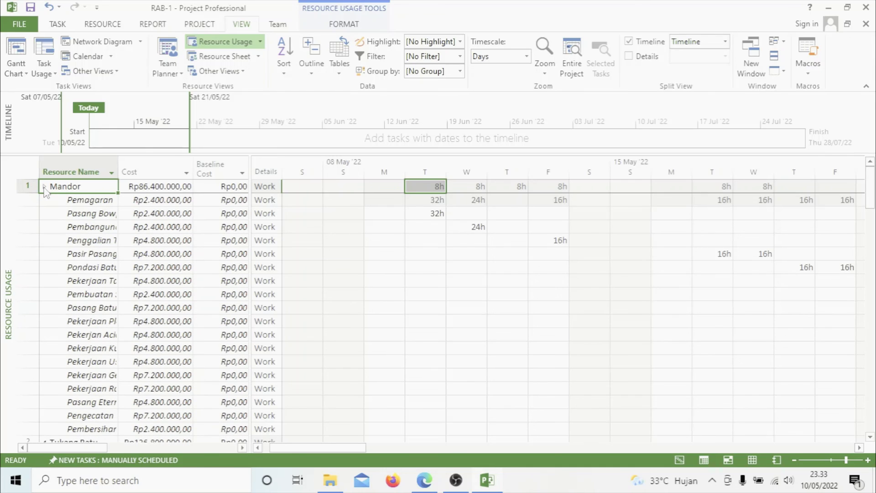